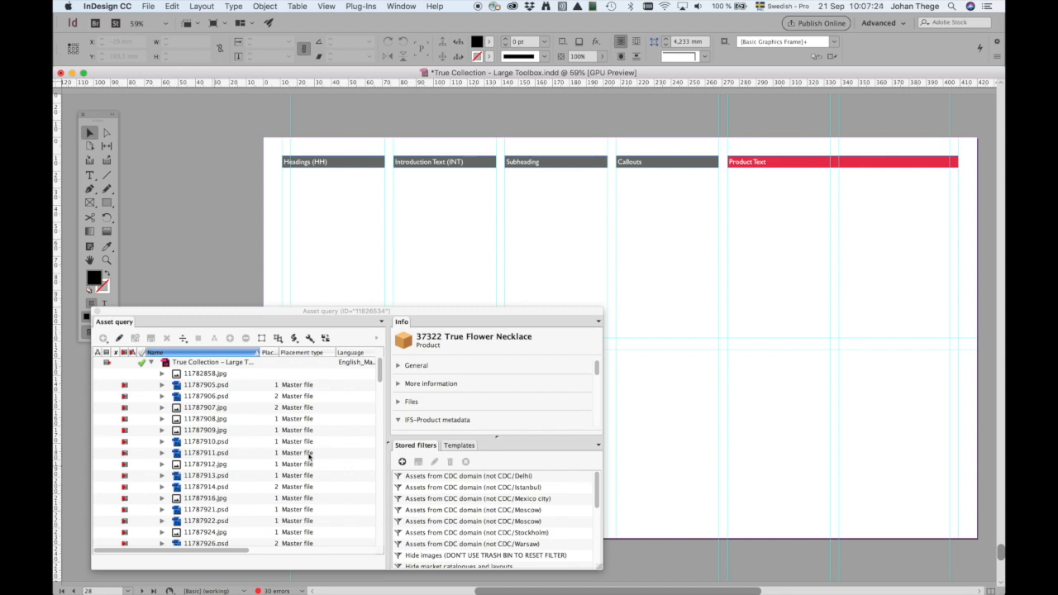
Step: Filter the layout's asset list with the stored filter that hides images
{"action": "left_click", "coordinate": [416, 556]}
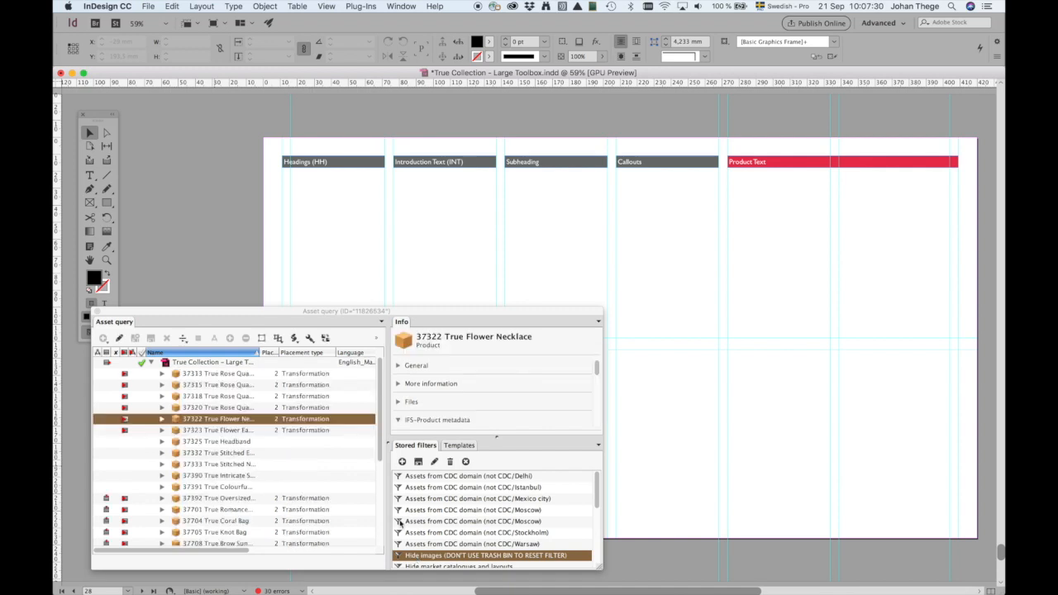
{"action": "left_click_drag", "start_coordinate": [381, 421], "coordinate": [381, 395]}
Step: Show the Align panel and move it clear of the page's text columns
{"action": "left_click", "coordinate": [402, 7]}
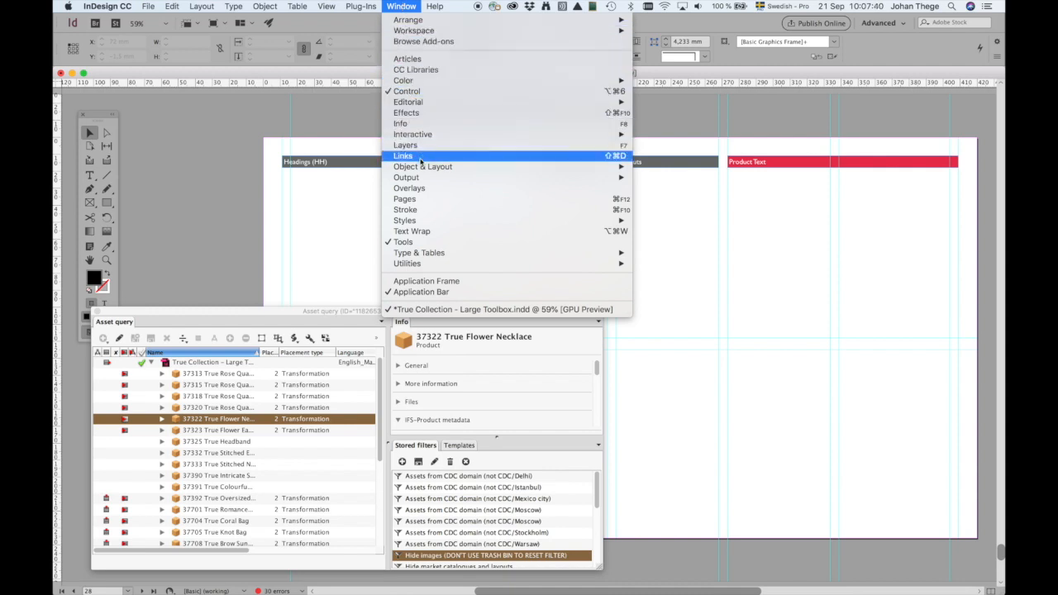
{"action": "mouse_move", "coordinate": [422, 168]}
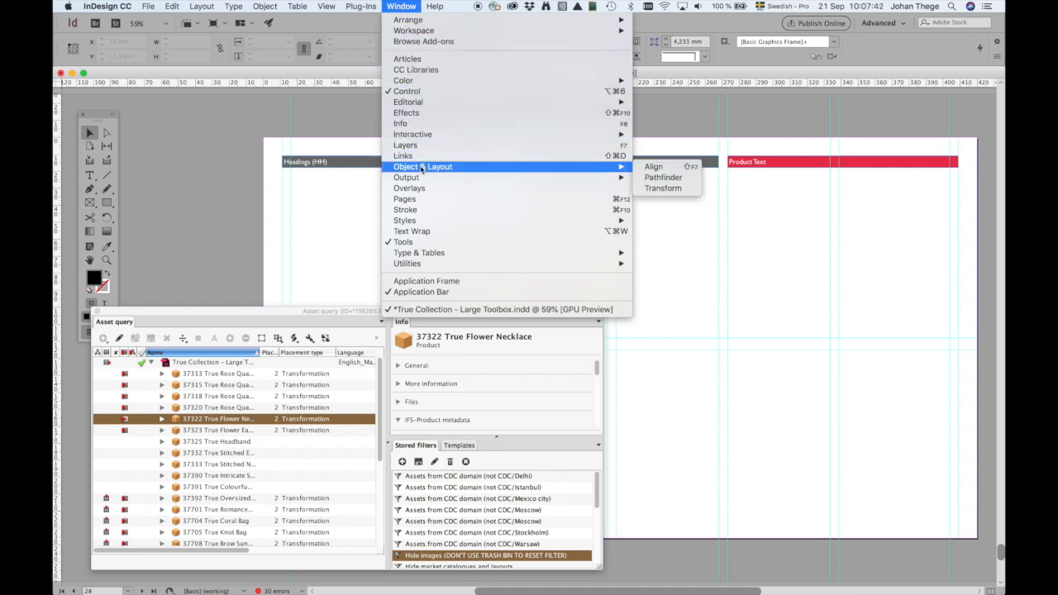
{"action": "left_click", "coordinate": [658, 168]}
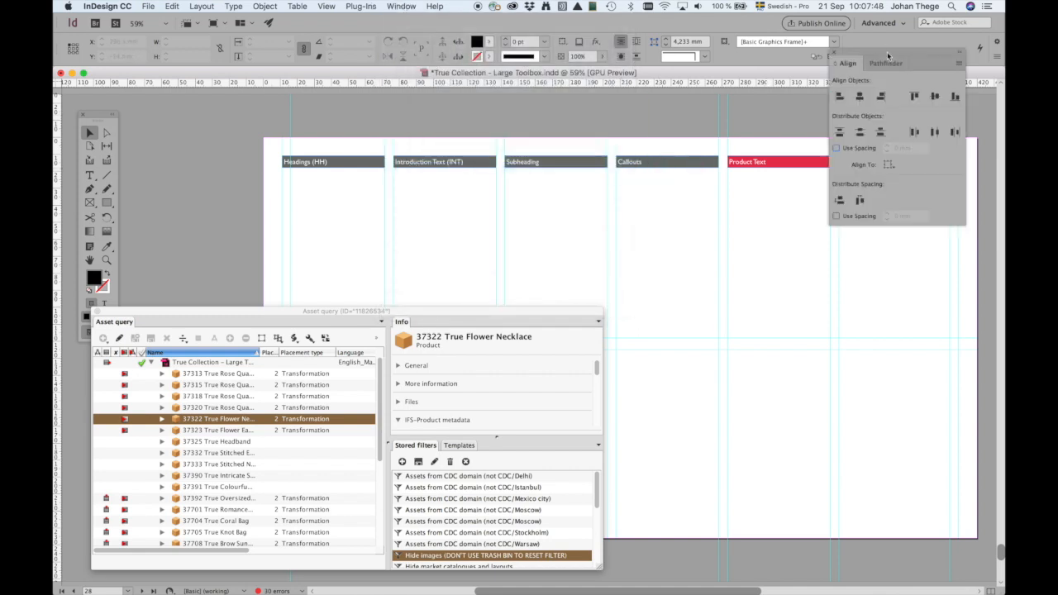
{"action": "left_click_drag", "start_coordinate": [888, 55], "coordinate": [184, 30]}
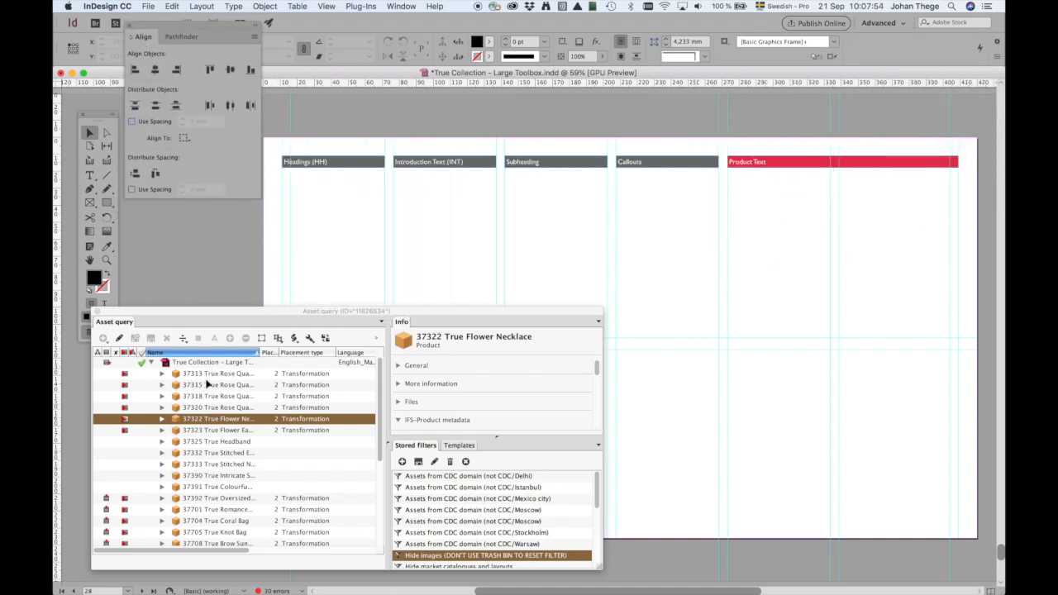
Step: Place products 37313 to 37322 below the Product Text header using the "2. Short Text Merch/Reg" transformation for each, and save the document
{"action": "left_click", "coordinate": [212, 373], "text": "shift"}
{"action": "left_click_drag", "start_coordinate": [211, 372], "coordinate": [731, 197]}
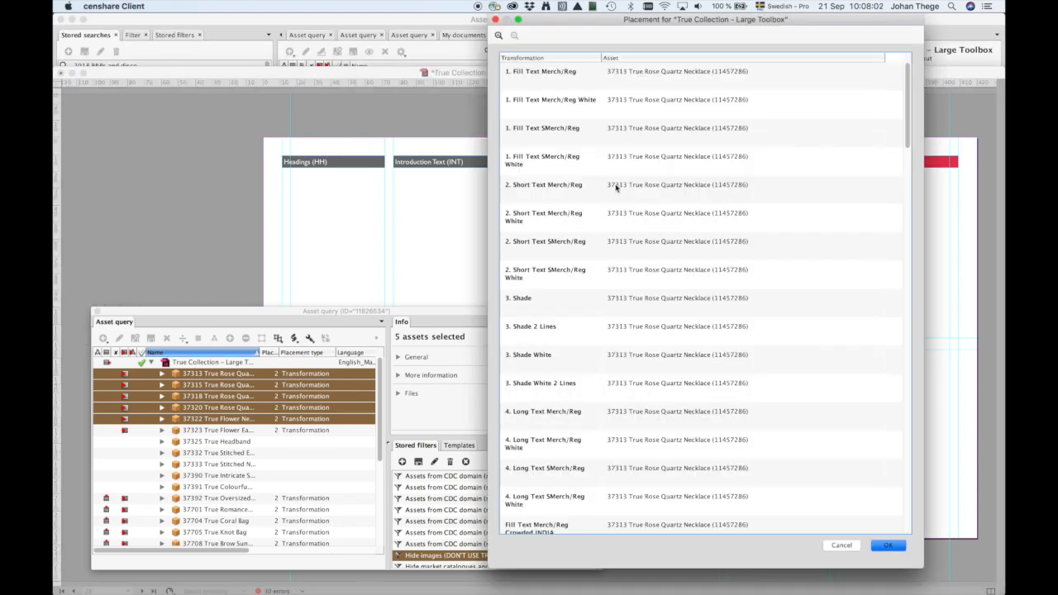
{"action": "left_click", "coordinate": [573, 186]}
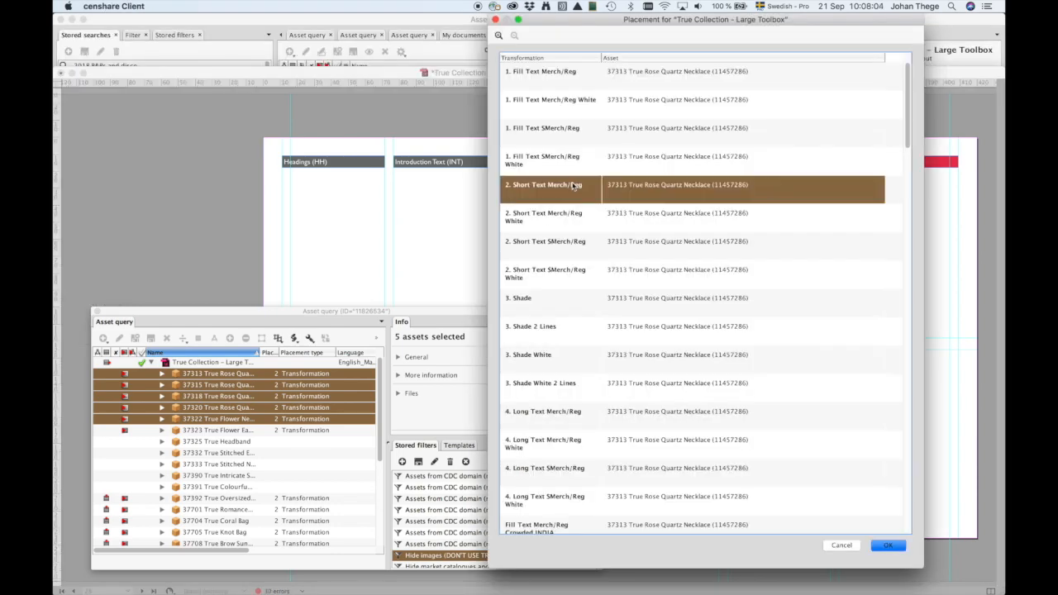
{"action": "double_click", "coordinate": [573, 186]}
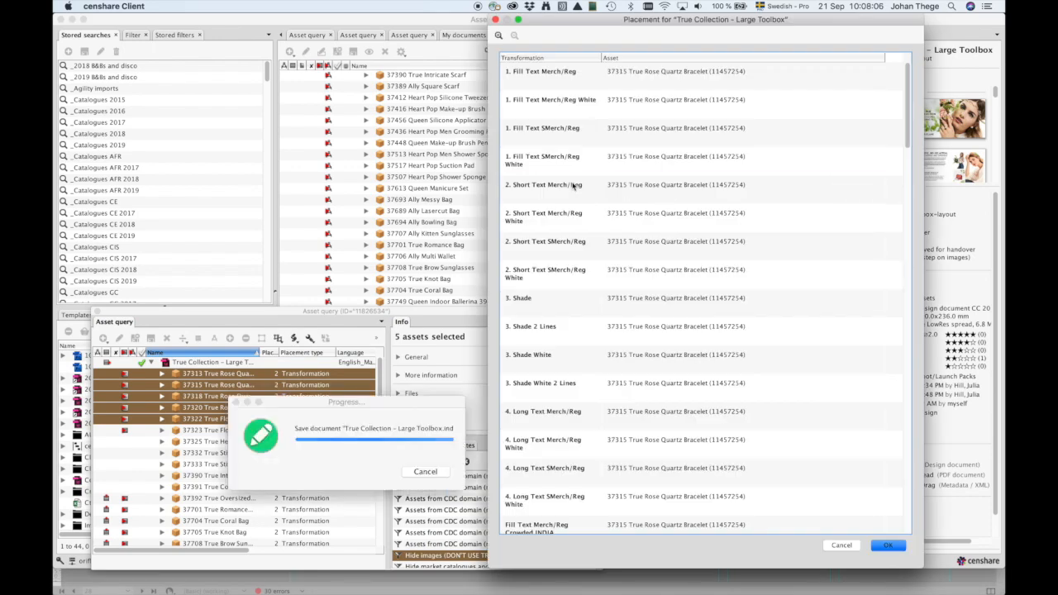
{"action": "double_click", "coordinate": [573, 186]}
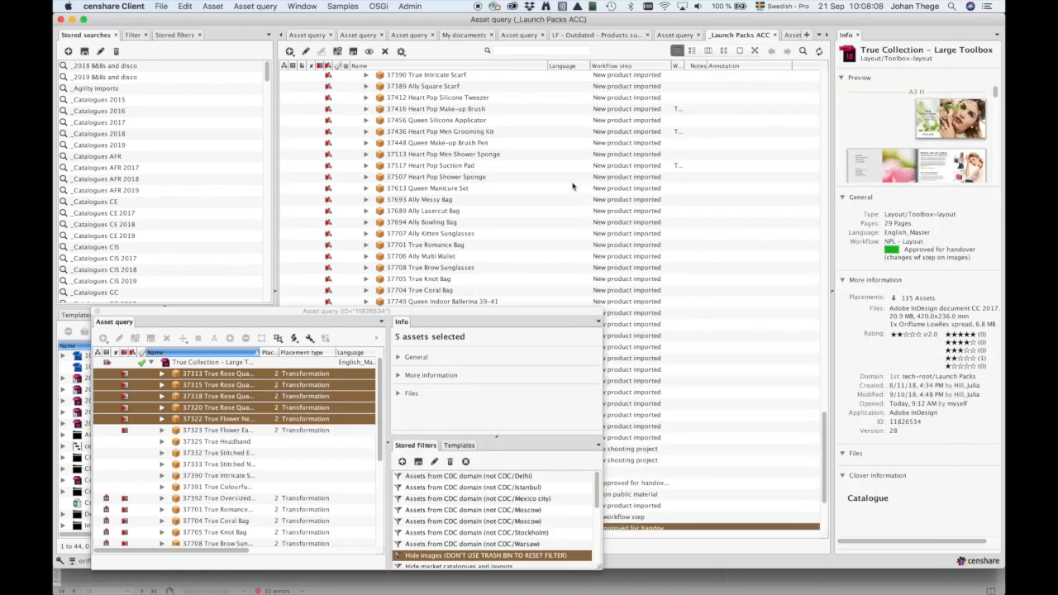
{"action": "double_click", "coordinate": [572, 185]}
{"action": "double_click", "coordinate": [573, 186]}
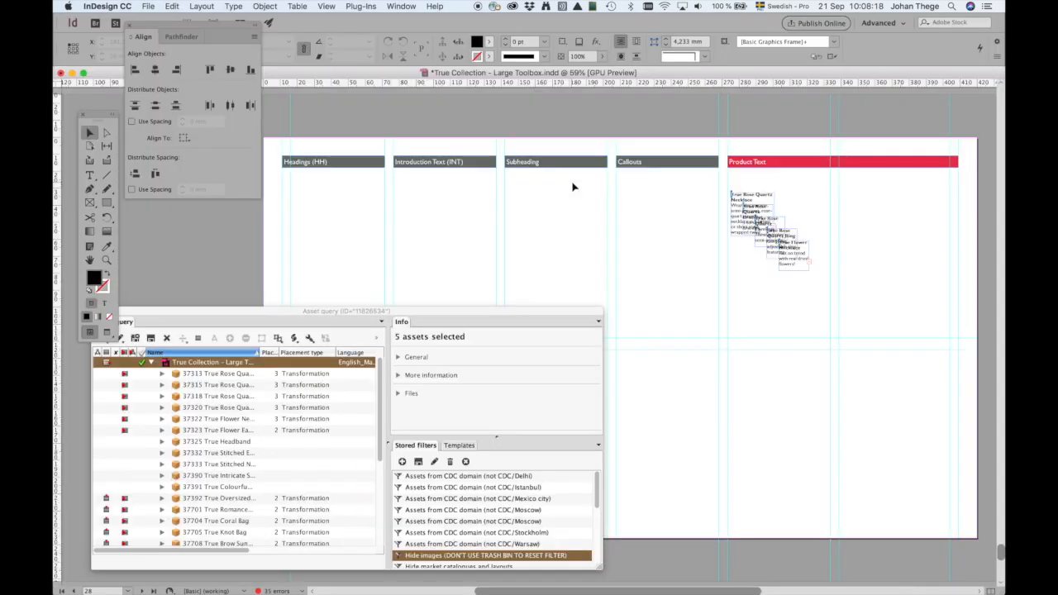
{"action": "key", "text": "super+s"}
Step: Set the column width of the five placed product text frames to 60 mm in their Text Frame Options
{"action": "left_click_drag", "start_coordinate": [714, 187], "coordinate": [821, 287]}
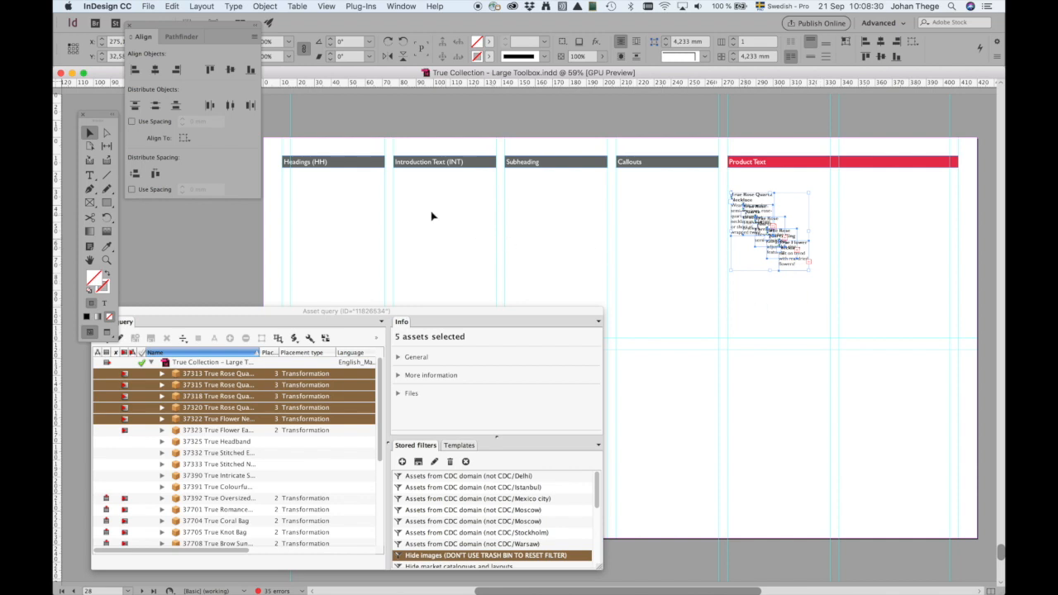
{"action": "left_click", "coordinate": [269, 8]}
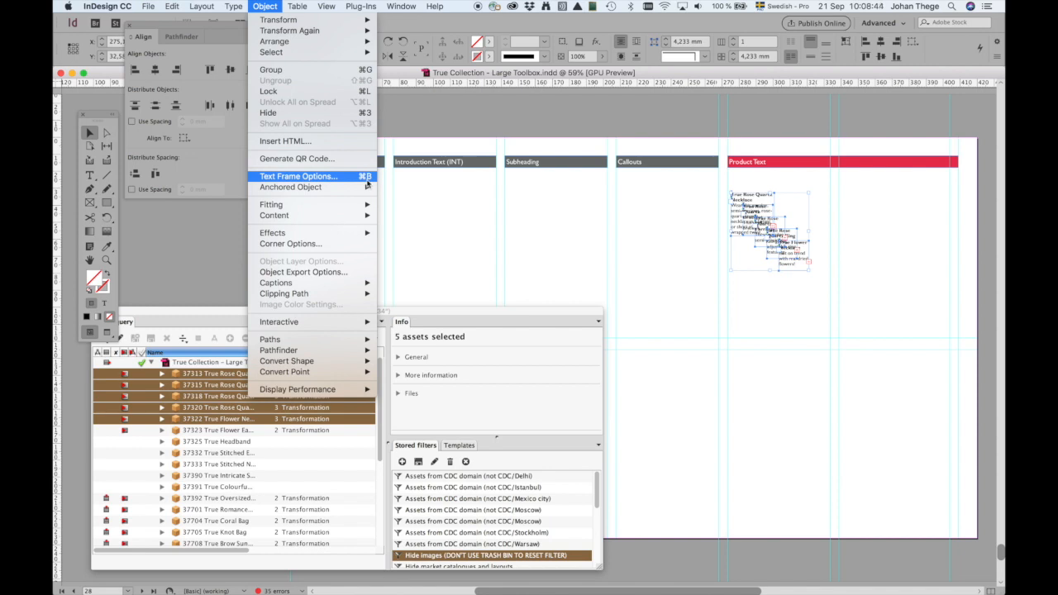
{"action": "left_click", "coordinate": [566, 248]}
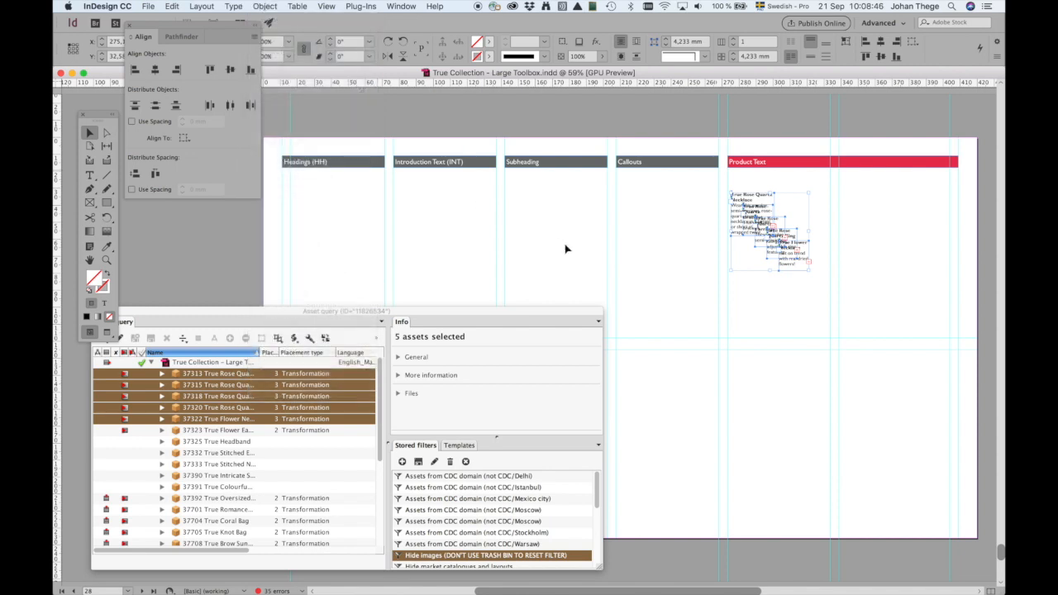
{"action": "right_click", "coordinate": [769, 213]}
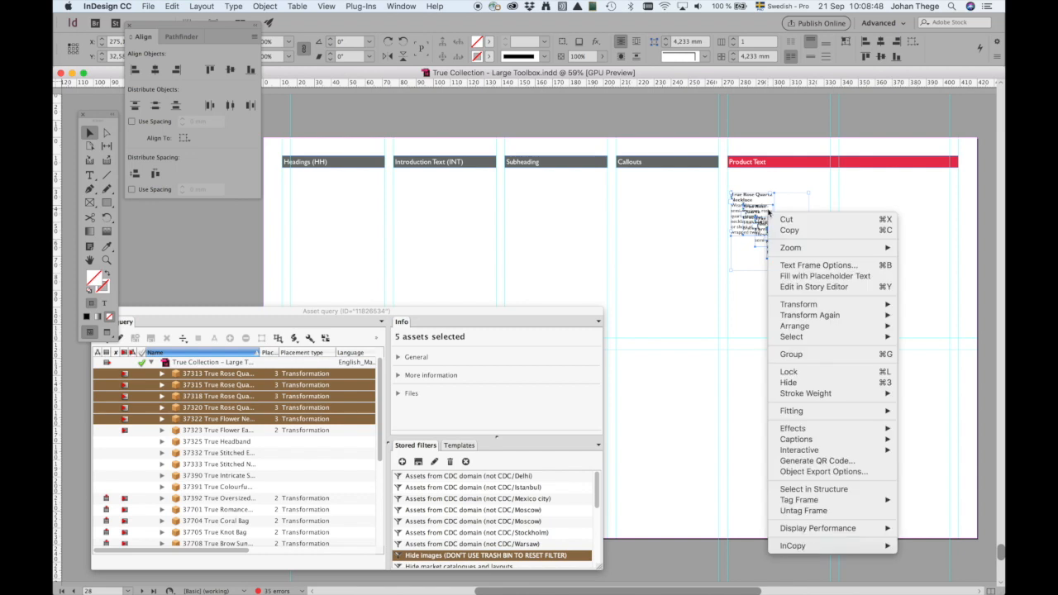
{"action": "left_click", "coordinate": [798, 265]}
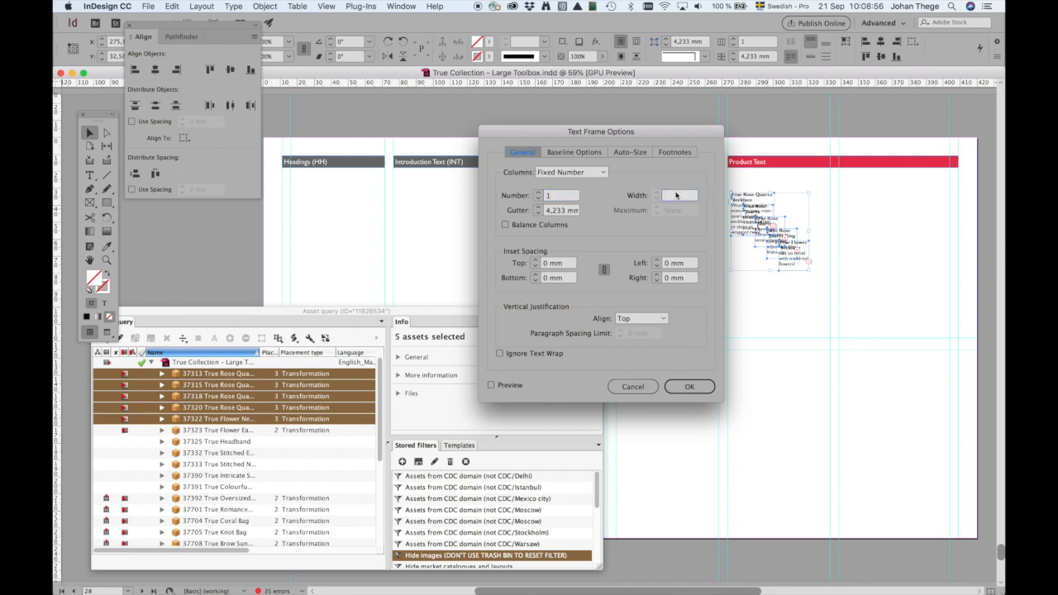
{"action": "type", "text": "60"}
Step: Make the five product text frames auto-size in height only, growing from the top center, and apply the options
{"action": "left_click", "coordinate": [630, 153]}
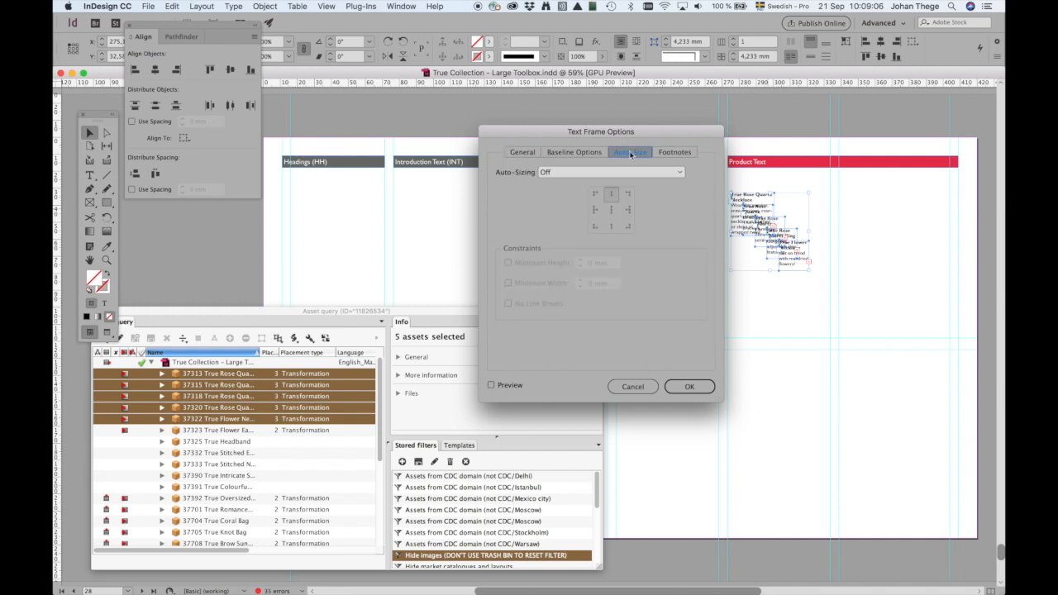
{"action": "left_click", "coordinate": [604, 173]}
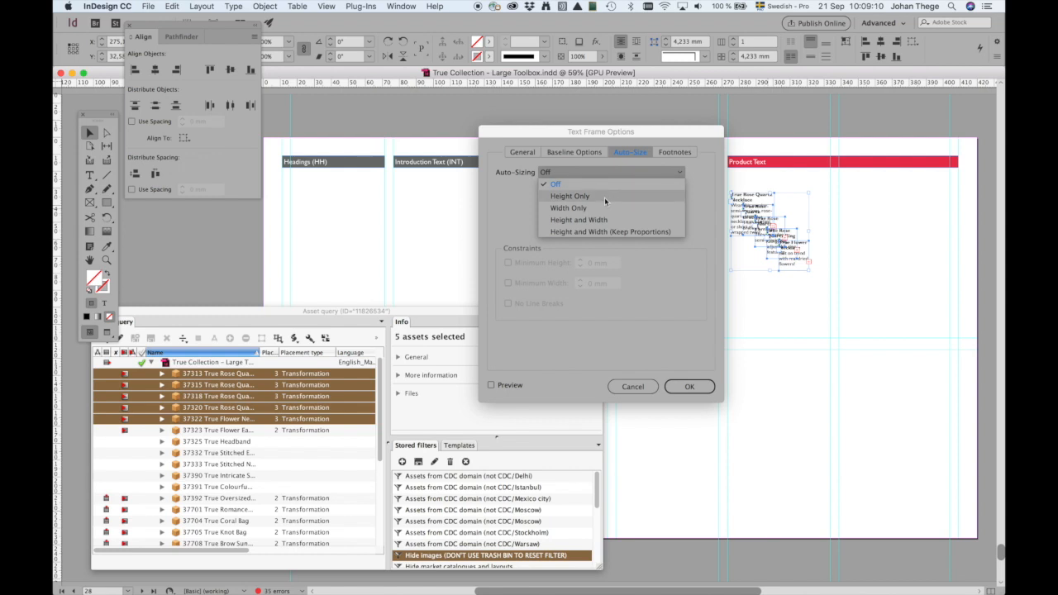
{"action": "left_click", "coordinate": [604, 197]}
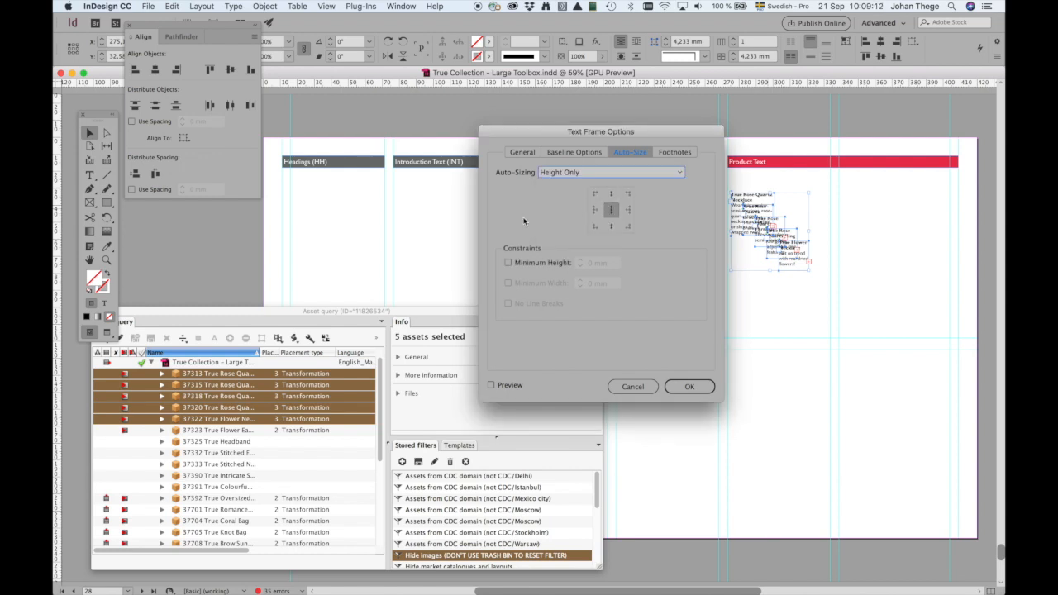
{"action": "left_click", "coordinate": [612, 193]}
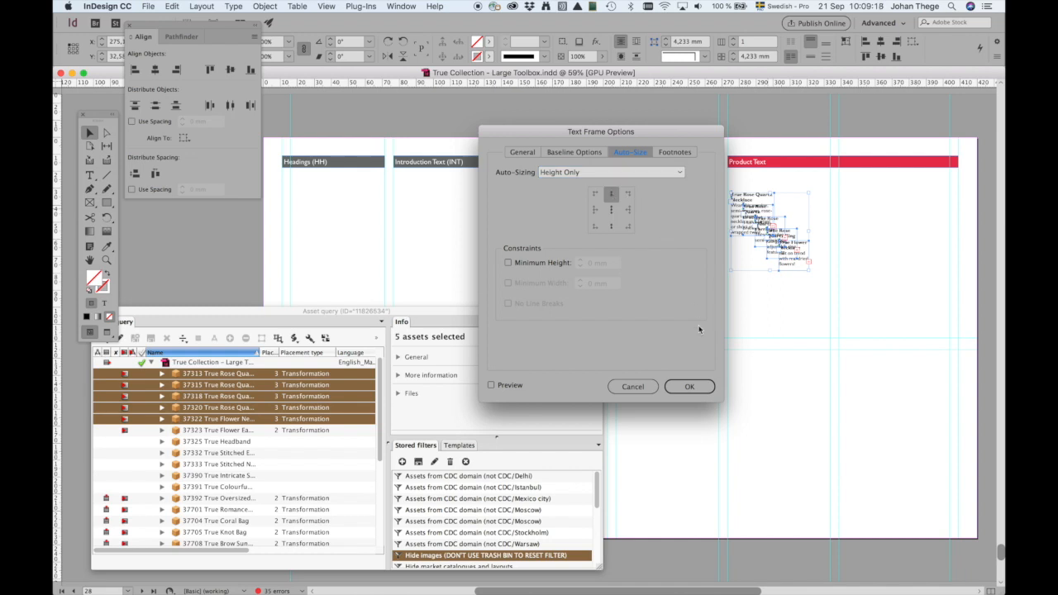
{"action": "left_click", "coordinate": [688, 388]}
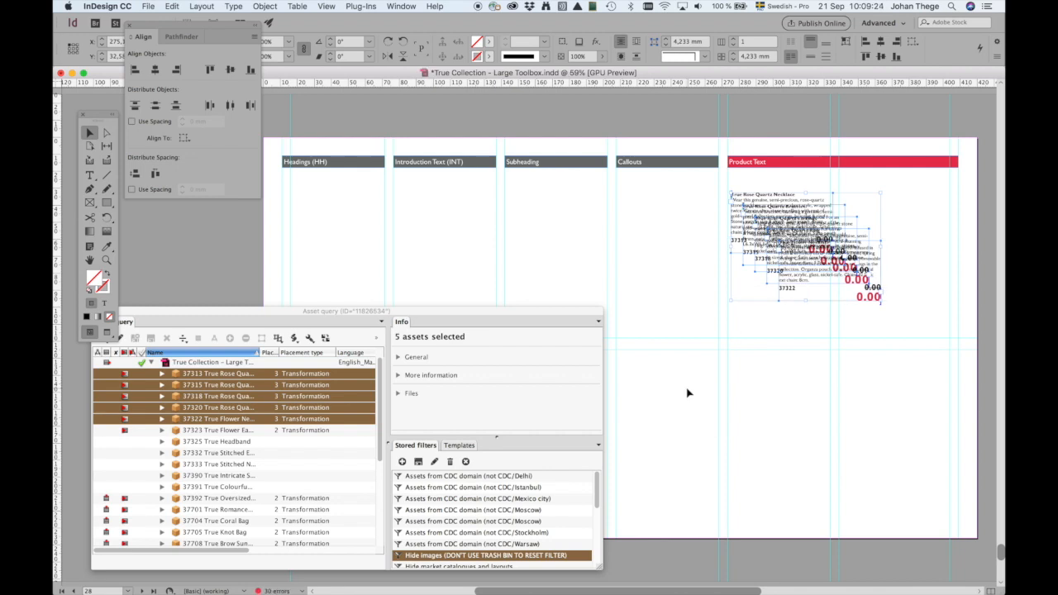
Step: Align the left edges of the five product text frames
{"action": "left_click_drag", "start_coordinate": [203, 26], "coordinate": [366, 79]}
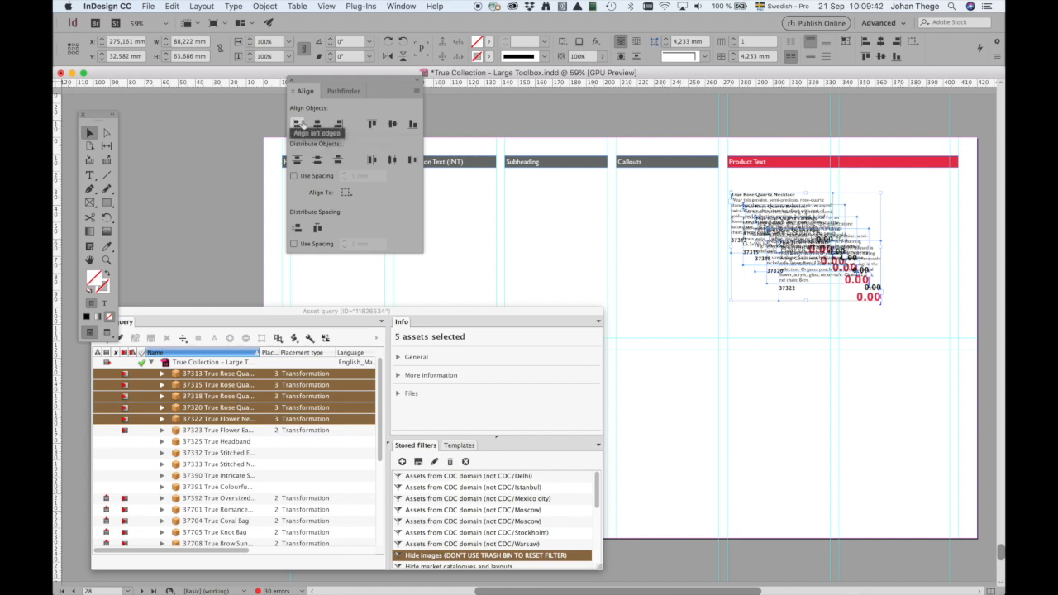
{"action": "left_click", "coordinate": [864, 44]}
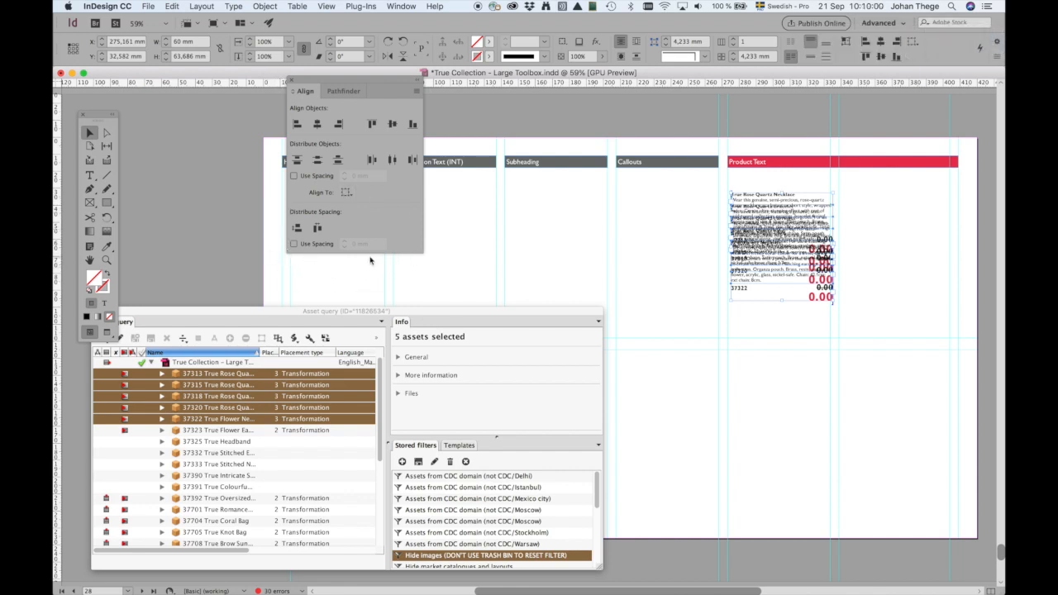
Step: Distribute the five product frames vertically with 2 mm spacing and move the stack to the column guide below the Product Text header
{"action": "left_click", "coordinate": [293, 244]}
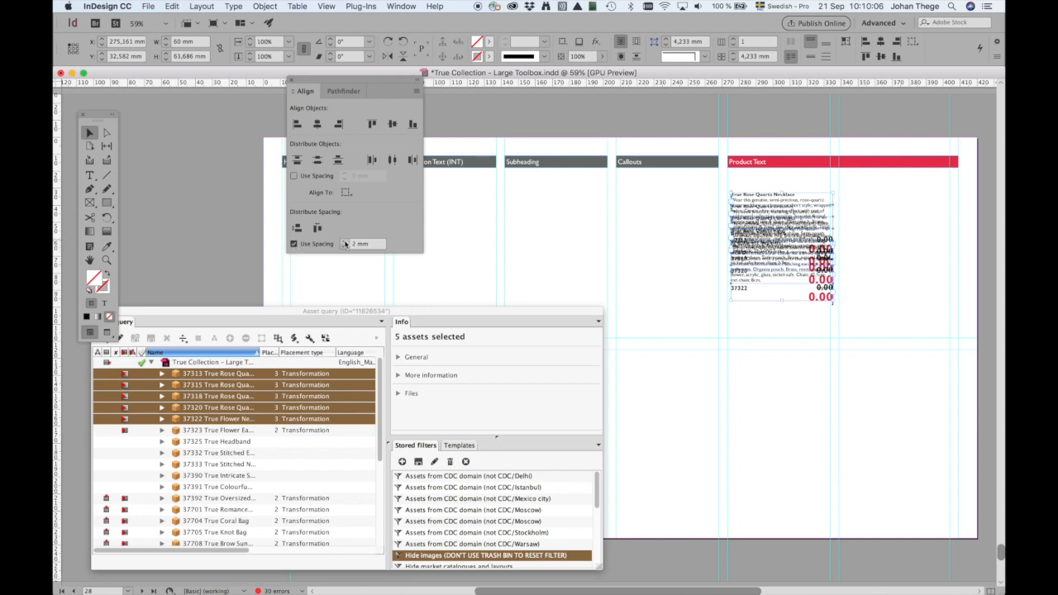
{"action": "left_click", "coordinate": [297, 228]}
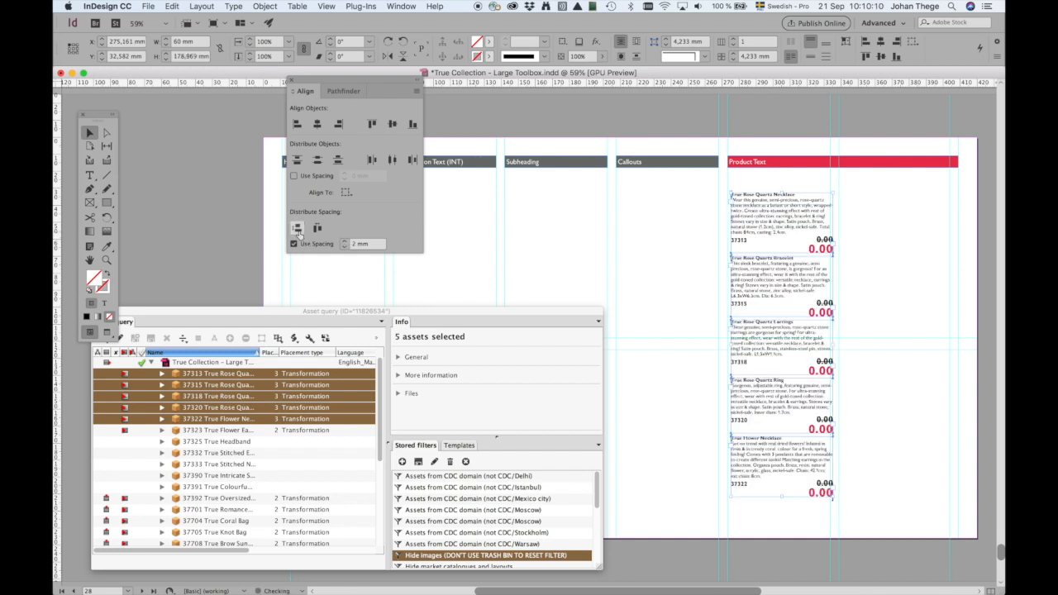
{"action": "left_click_drag", "start_coordinate": [778, 238], "coordinate": [767, 217]}
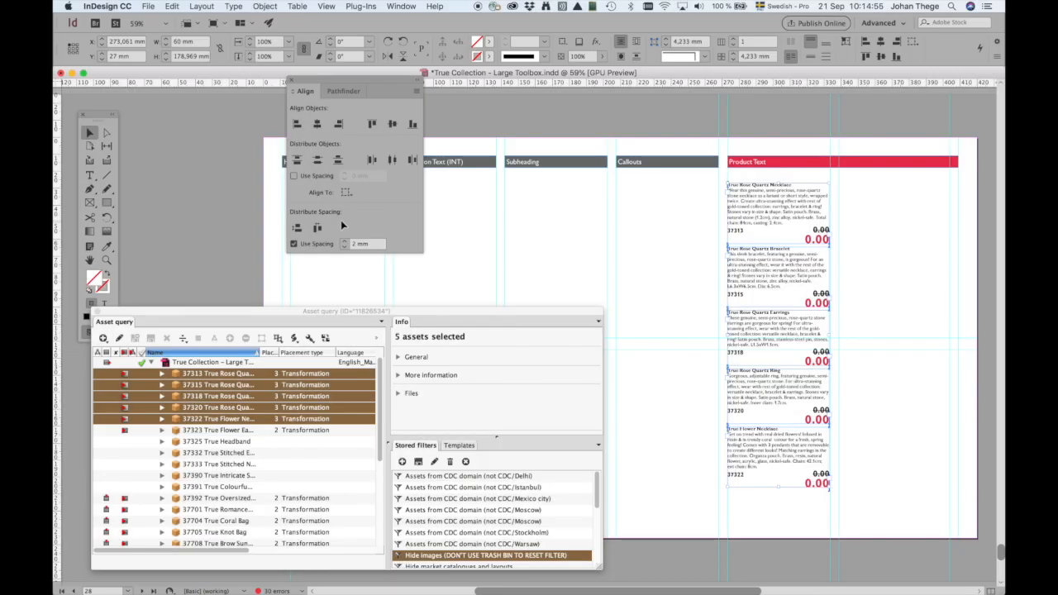
Step: Place the four HH.(NPL) heading texts from the asset list below the Headings (HH) header and save the document
{"action": "left_click_drag", "start_coordinate": [385, 310], "coordinate": [836, 265]}
{"action": "left_click_drag", "start_coordinate": [343, 92], "coordinate": [694, 82]}
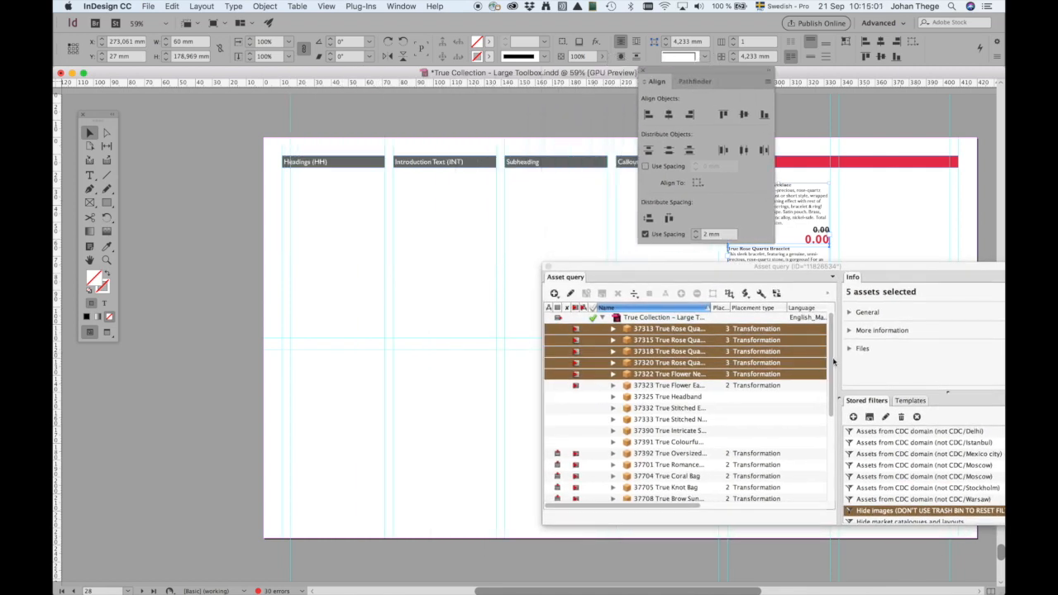
{"action": "left_click_drag", "start_coordinate": [831, 364], "coordinate": [832, 444]}
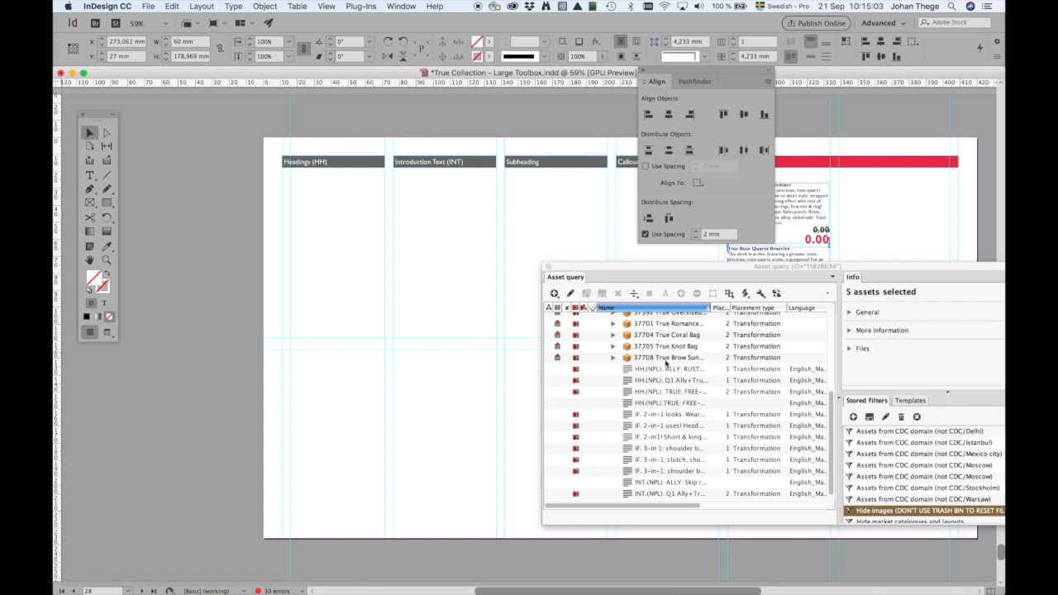
{"action": "left_click", "coordinate": [650, 368]}
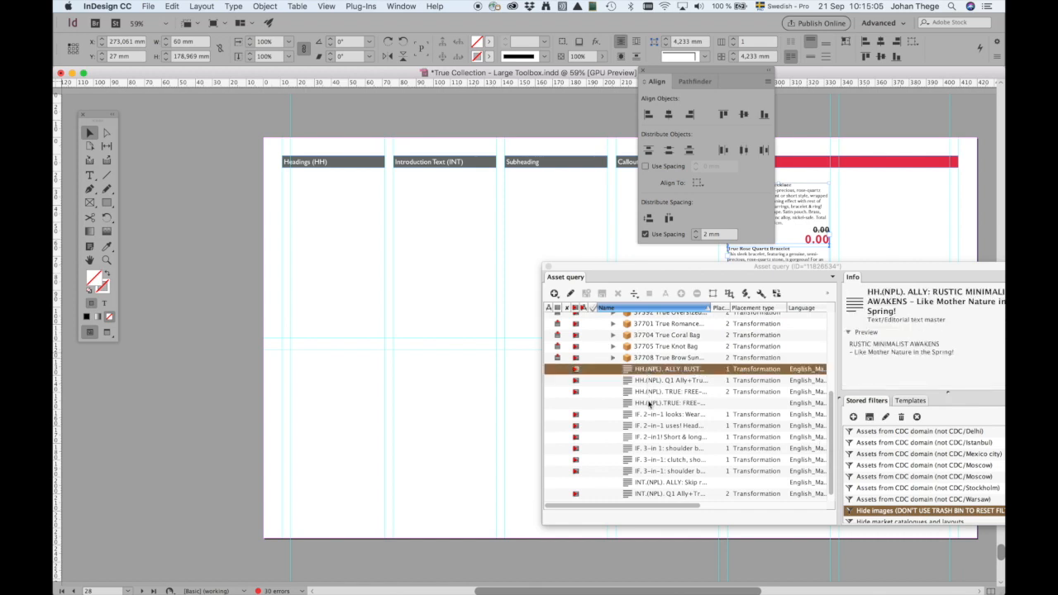
{"action": "left_click", "coordinate": [649, 402], "text": "shift"}
{"action": "left_click_drag", "start_coordinate": [671, 378], "coordinate": [286, 193]}
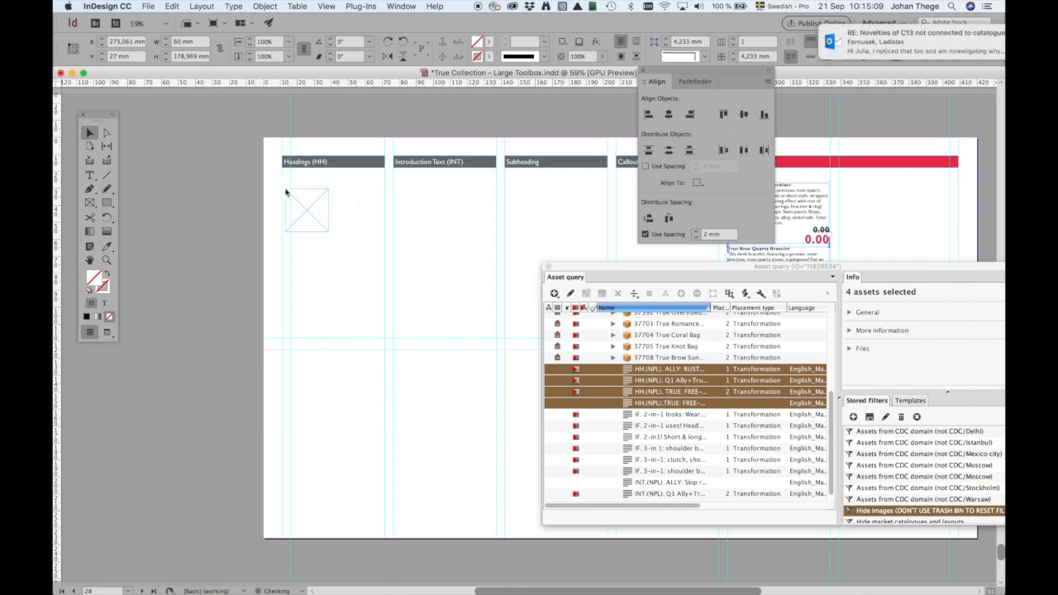
{"action": "key", "text": "super+alt+shift+d"}
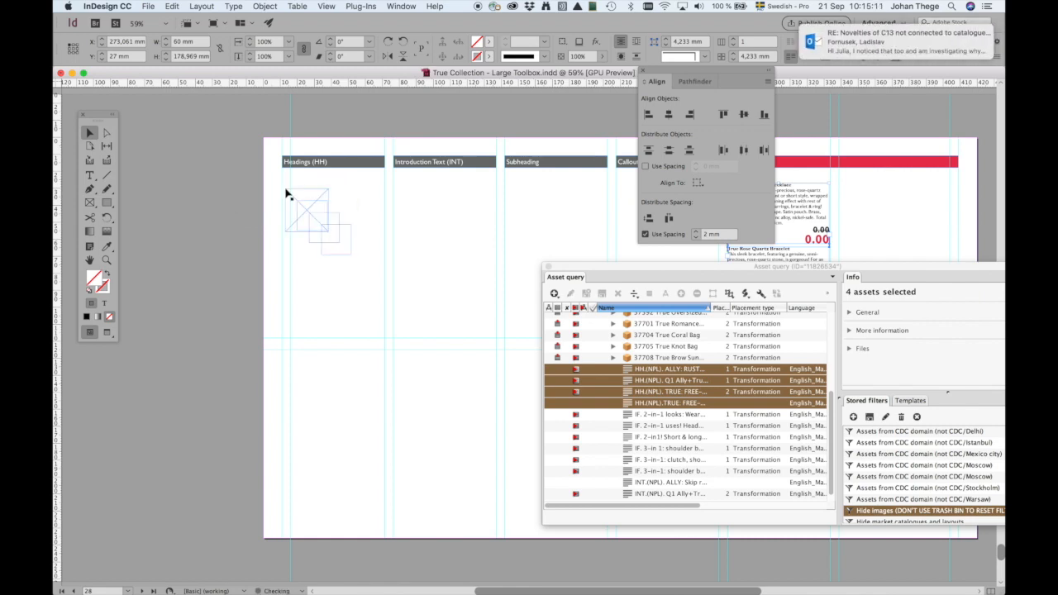
{"action": "key", "text": "super+s"}
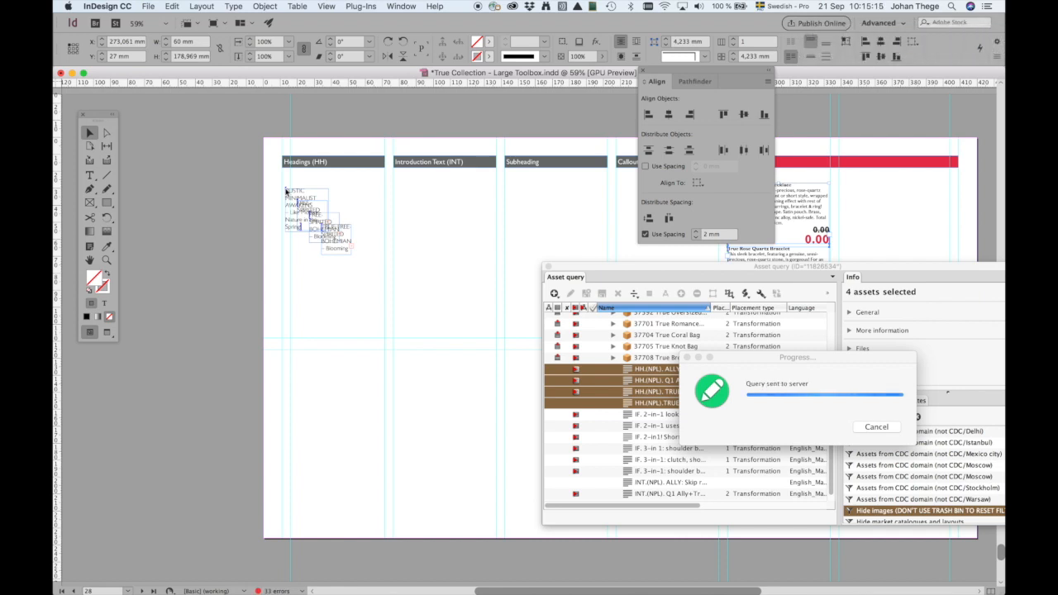
Step: Set the four heading text frames to 60 mm wide with height-only auto-sizing that grows from the top center
{"action": "left_click_drag", "start_coordinate": [277, 176], "coordinate": [375, 275]}
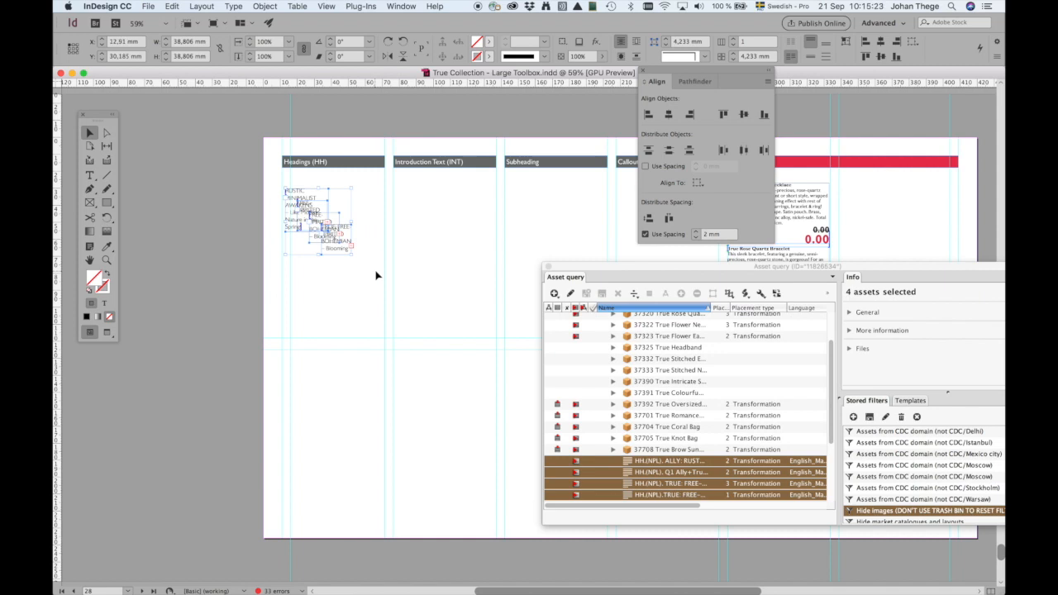
{"action": "key", "text": "super+b"}
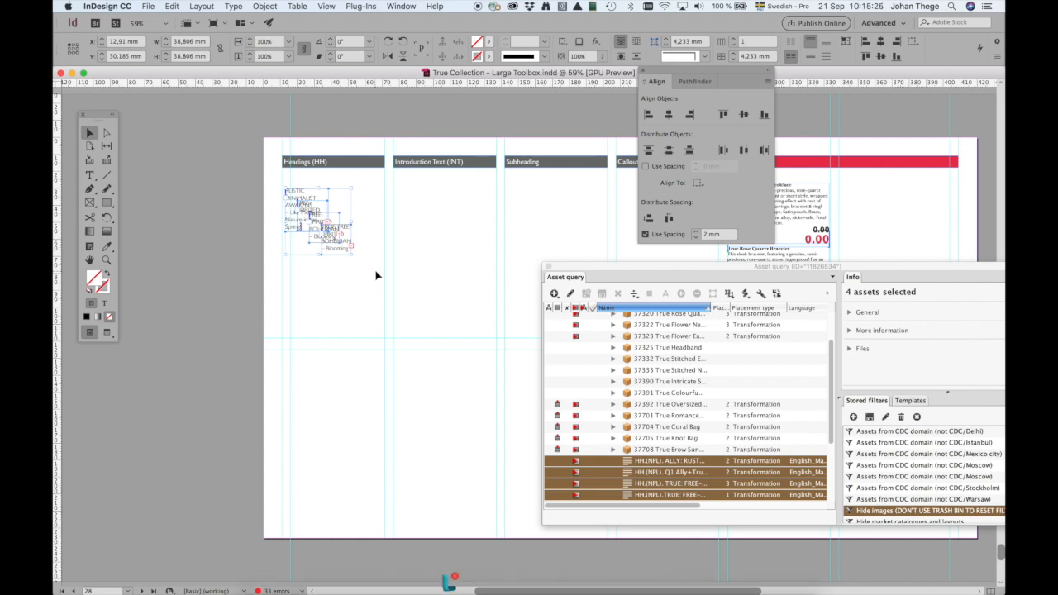
{"action": "left_click", "coordinate": [684, 198]}
{"action": "type", "text": "60"}
{"action": "left_click", "coordinate": [626, 155]}
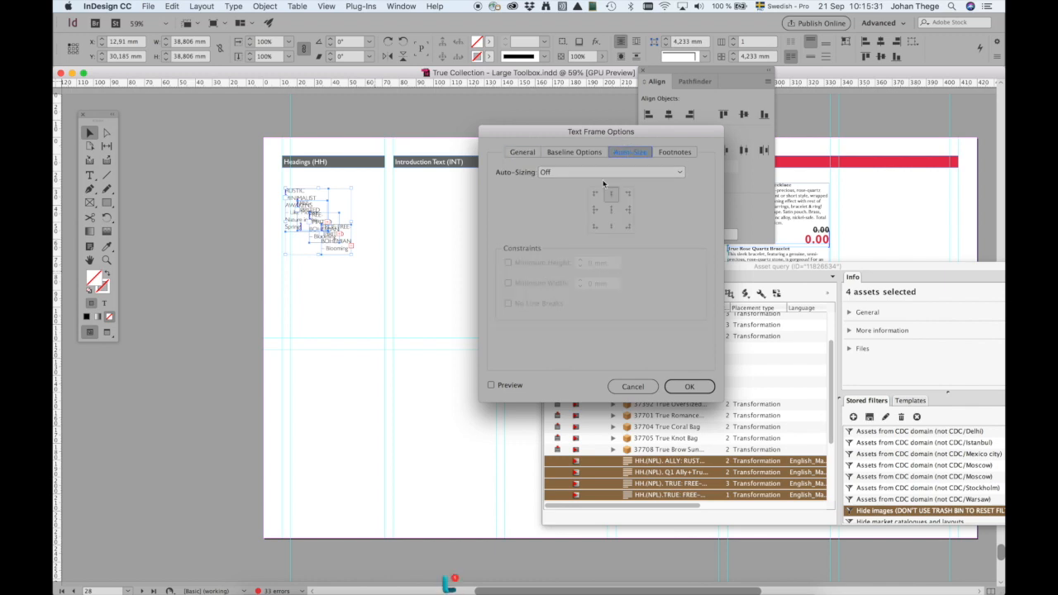
{"action": "left_click", "coordinate": [606, 172]}
{"action": "left_click", "coordinate": [603, 197]}
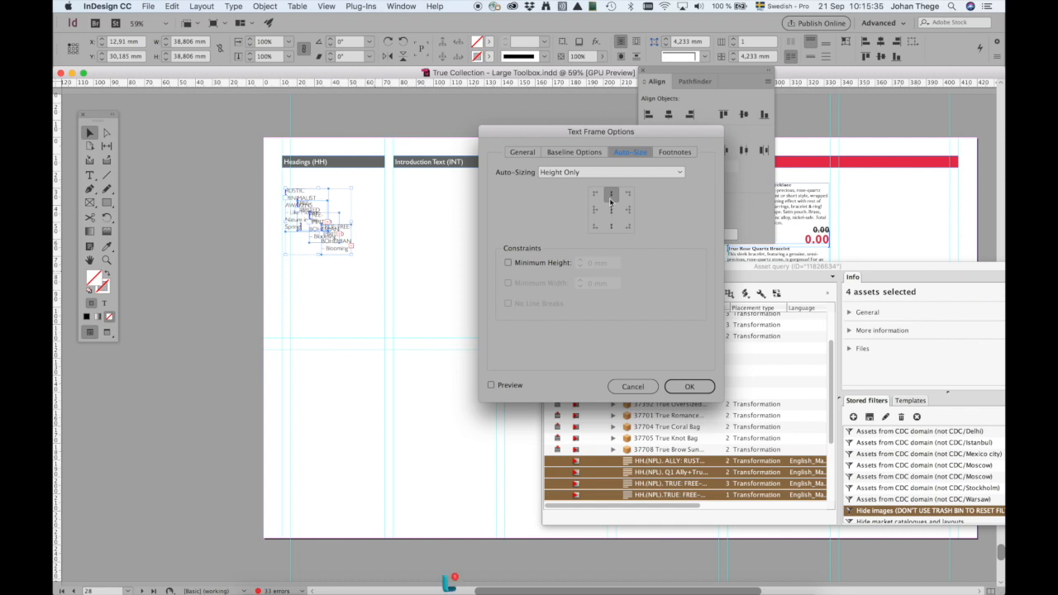
{"action": "left_click", "coordinate": [692, 393]}
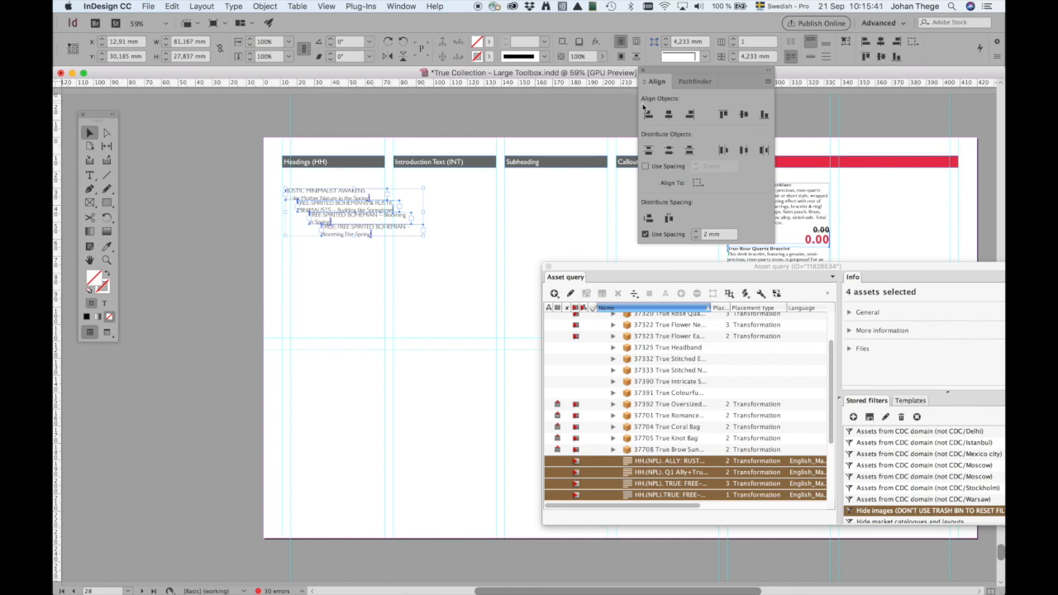
Step: Align the heading frames' right edges, distribute them vertically with 2 mm spacing, and move the stack to the guides below the Headings (HH) header
{"action": "left_click", "coordinate": [690, 115]}
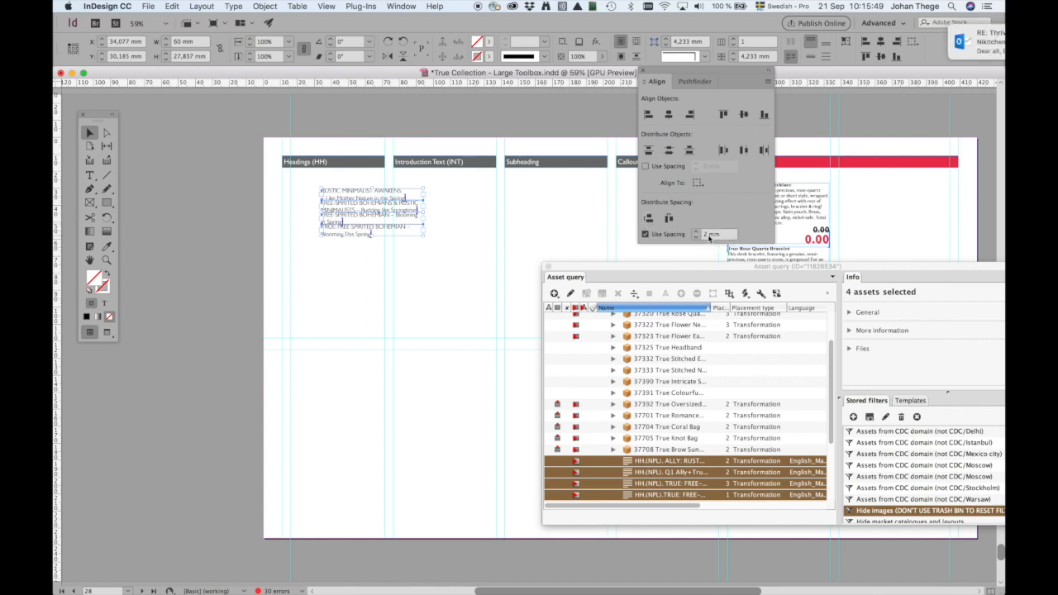
{"action": "left_click", "coordinate": [648, 218]}
{"action": "left_click_drag", "start_coordinate": [360, 200], "coordinate": [283, 191]}
Step: Place the three INT.(NPL) introduction texts from the asset list below the Introduction Text (INT) header
{"action": "scroll", "coordinate": [766, 456], "scroll_direction": "down", "scroll_amount": 3}
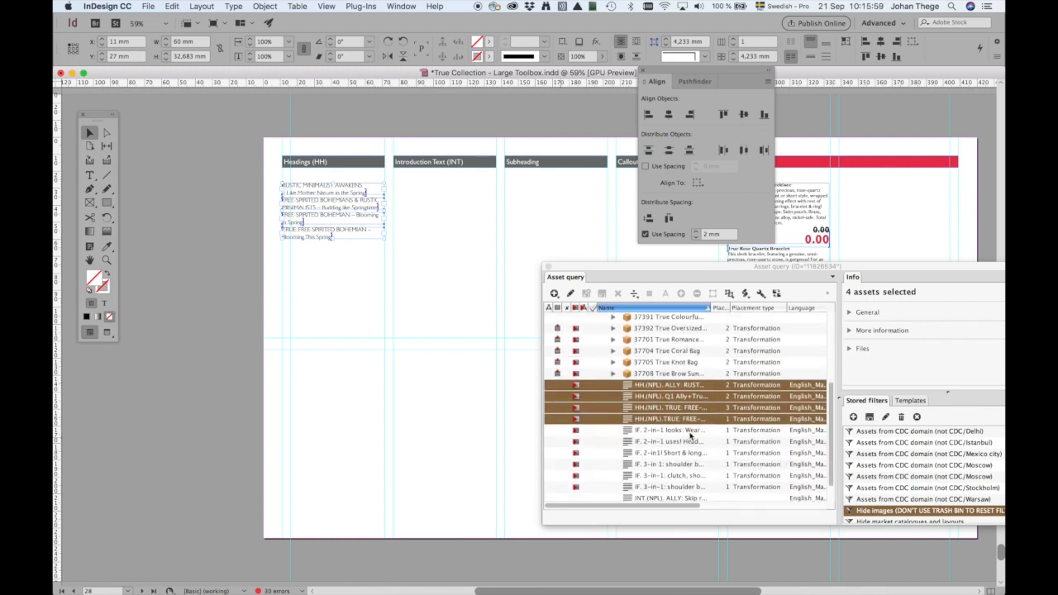
{"action": "scroll", "coordinate": [826, 463], "scroll_direction": "down", "scroll_amount": 2}
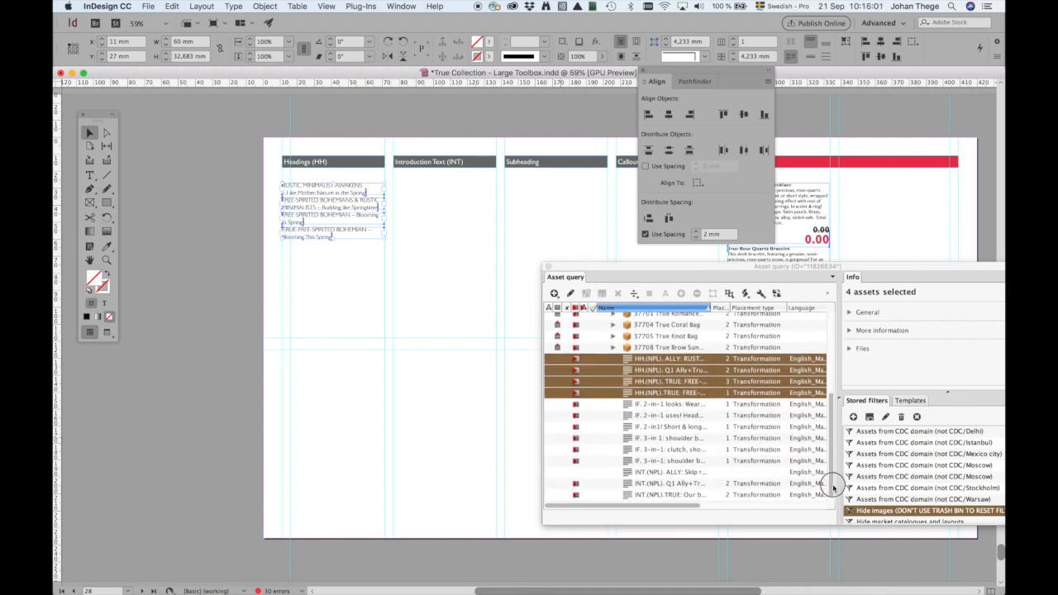
{"action": "left_click", "coordinate": [695, 473]}
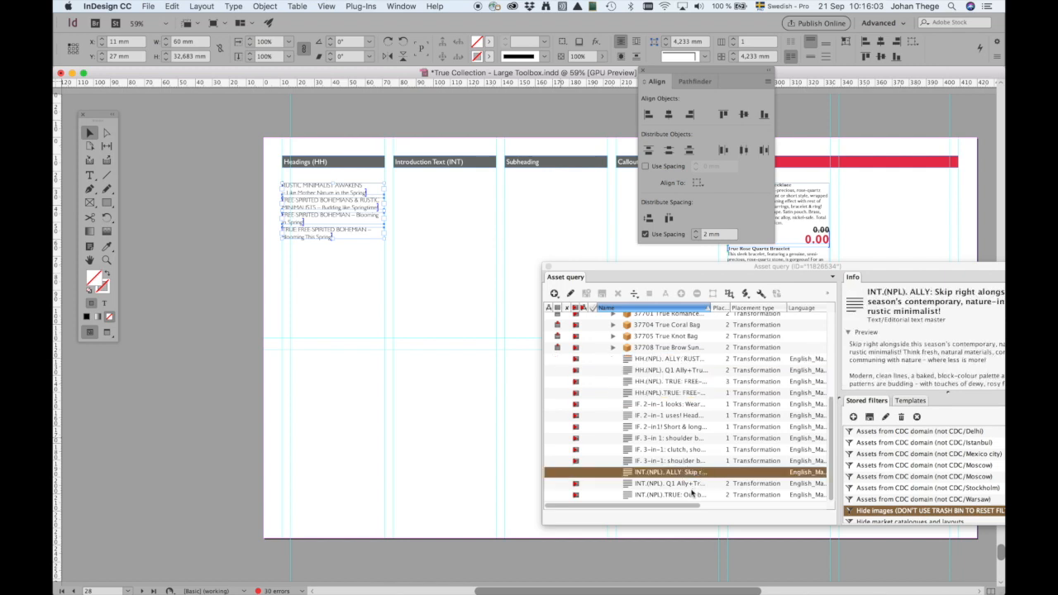
{"action": "left_click", "coordinate": [691, 495], "text": "shift"}
{"action": "left_click_drag", "start_coordinate": [691, 471], "coordinate": [413, 245]}
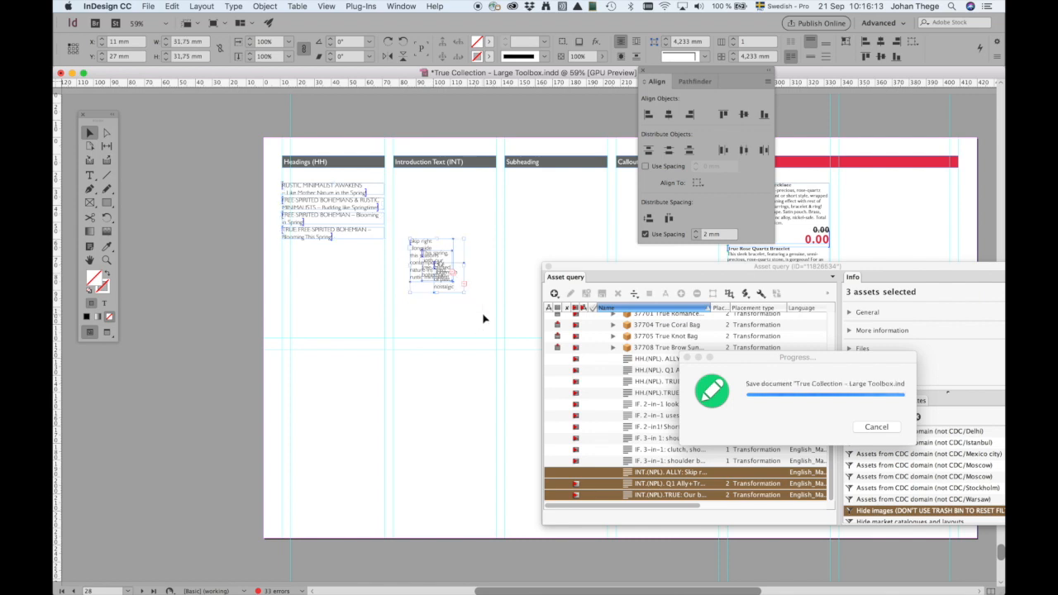
Step: Set the three introduction text frames to 60 mm wide with height-only auto-sizing that grows from the top center
{"action": "key", "text": "super+b"}
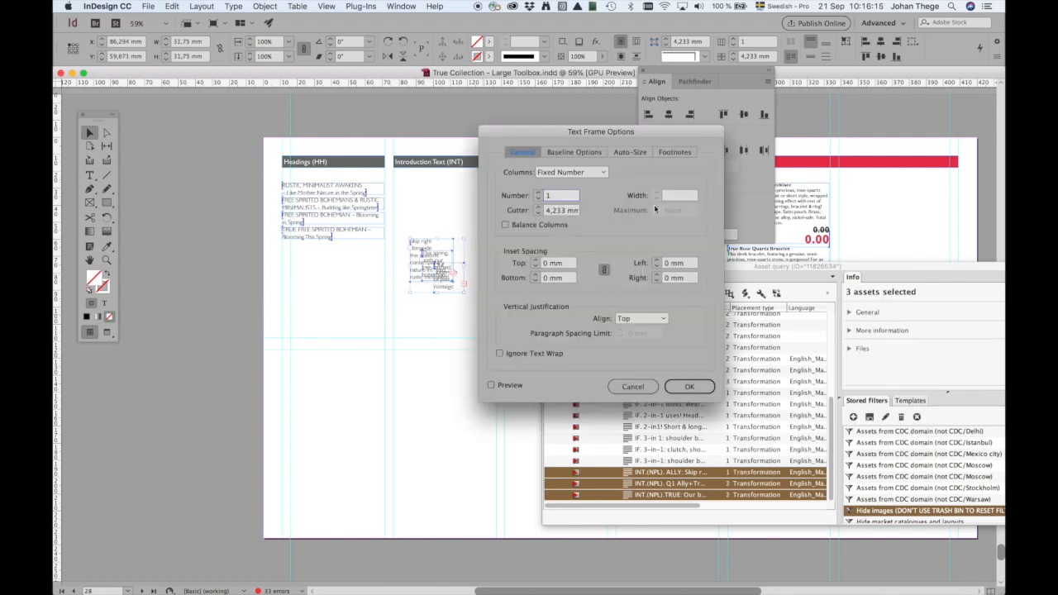
{"action": "left_click", "coordinate": [682, 198]}
{"action": "left_click", "coordinate": [632, 157]}
{"action": "left_click", "coordinate": [568, 171]}
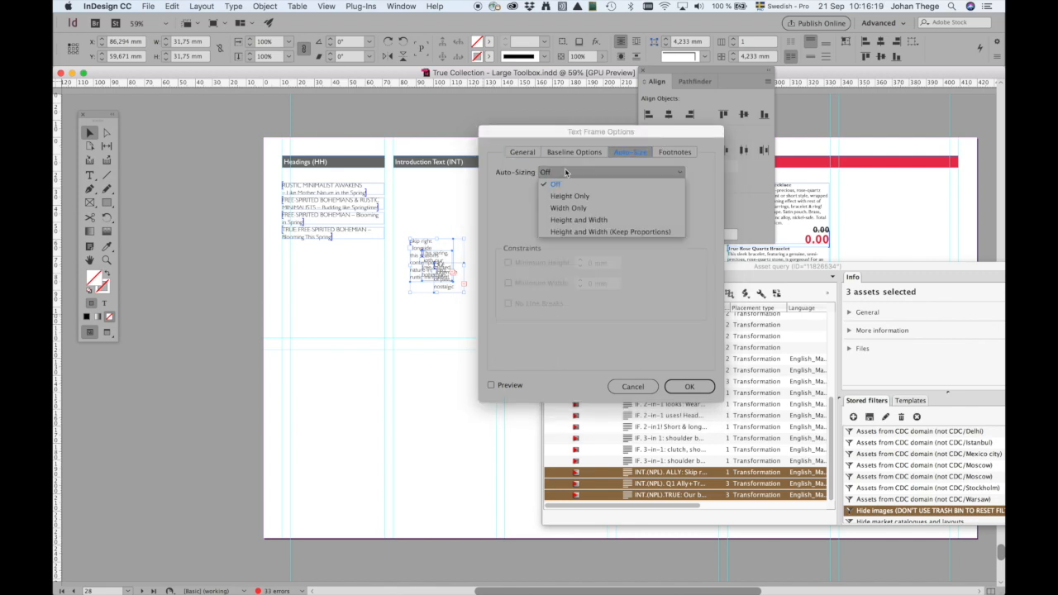
{"action": "left_click", "coordinate": [570, 197]}
{"action": "left_click", "coordinate": [611, 193]}
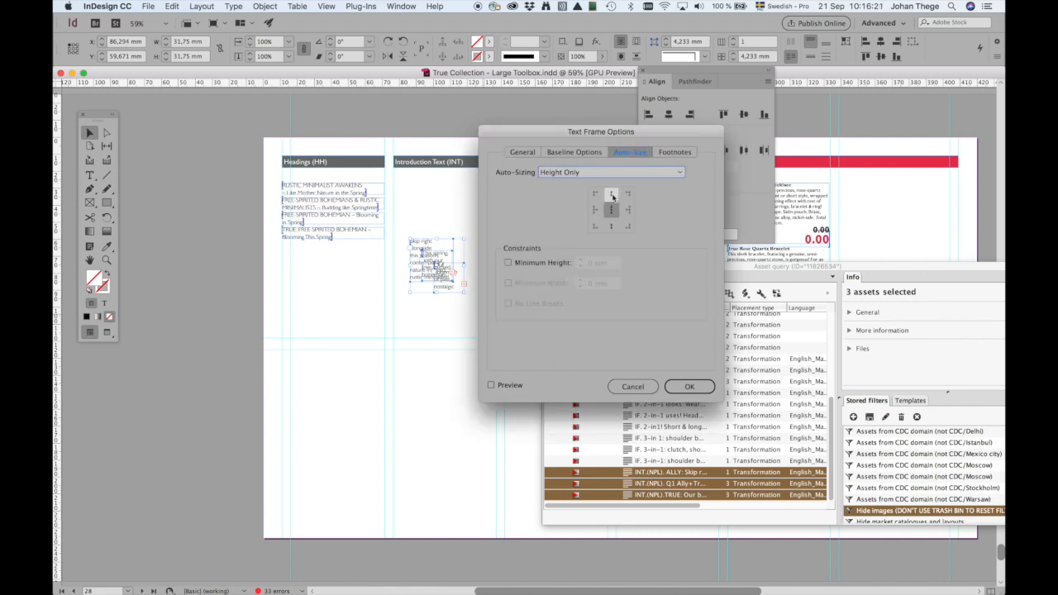
{"action": "left_click", "coordinate": [689, 387]}
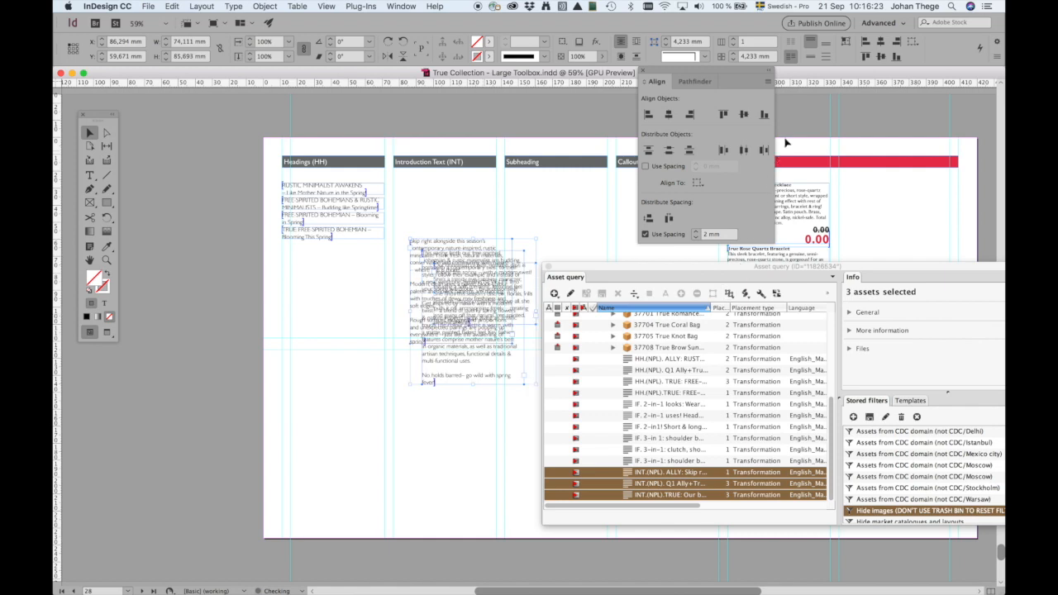
Step: Stack the three introduction frames vertically with 2 mm spacing and move them into the column below the Introduction Text (INT) header
{"action": "left_click", "coordinate": [648, 218]}
{"action": "left_click_drag", "start_coordinate": [477, 245], "coordinate": [457, 196]}
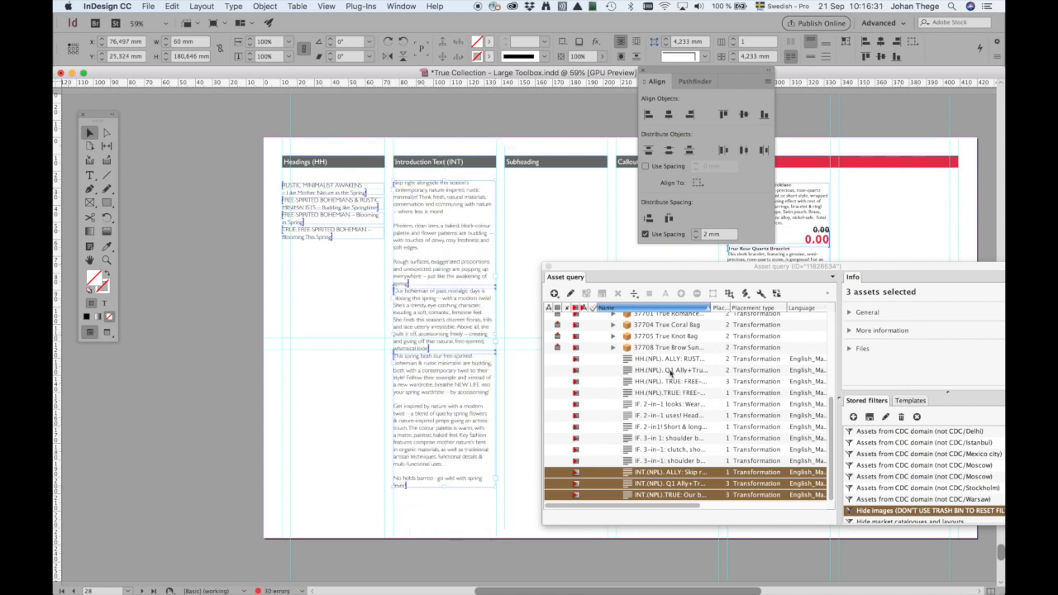
Step: Place the six IF. texts from the asset list below the Subheading header and move the asset query window off that column
{"action": "left_click", "coordinate": [655, 404]}
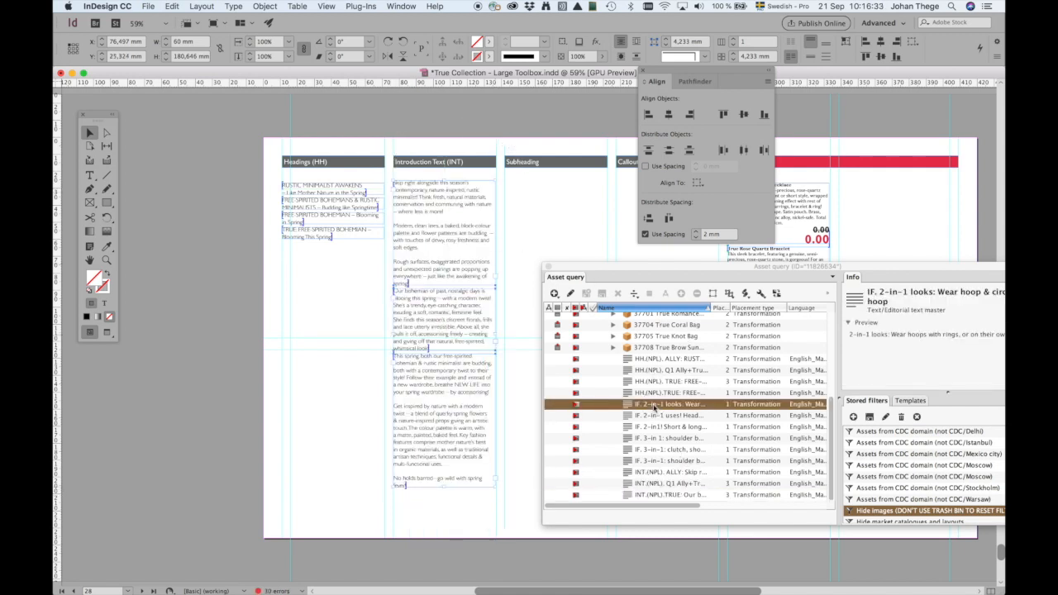
{"action": "left_click", "coordinate": [659, 461], "text": "shift"}
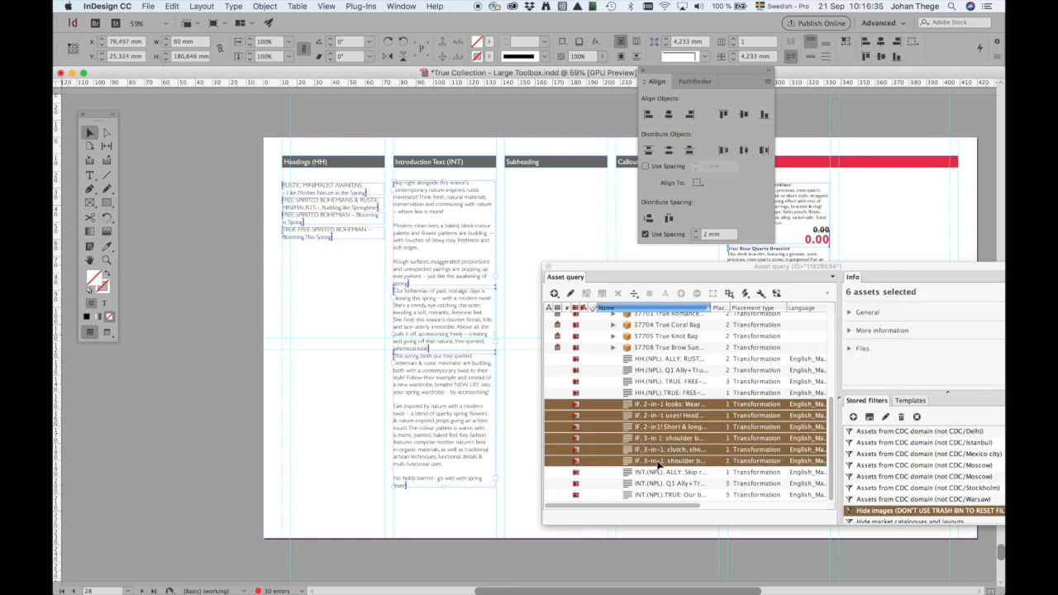
{"action": "left_click_drag", "start_coordinate": [664, 411], "coordinate": [519, 218]}
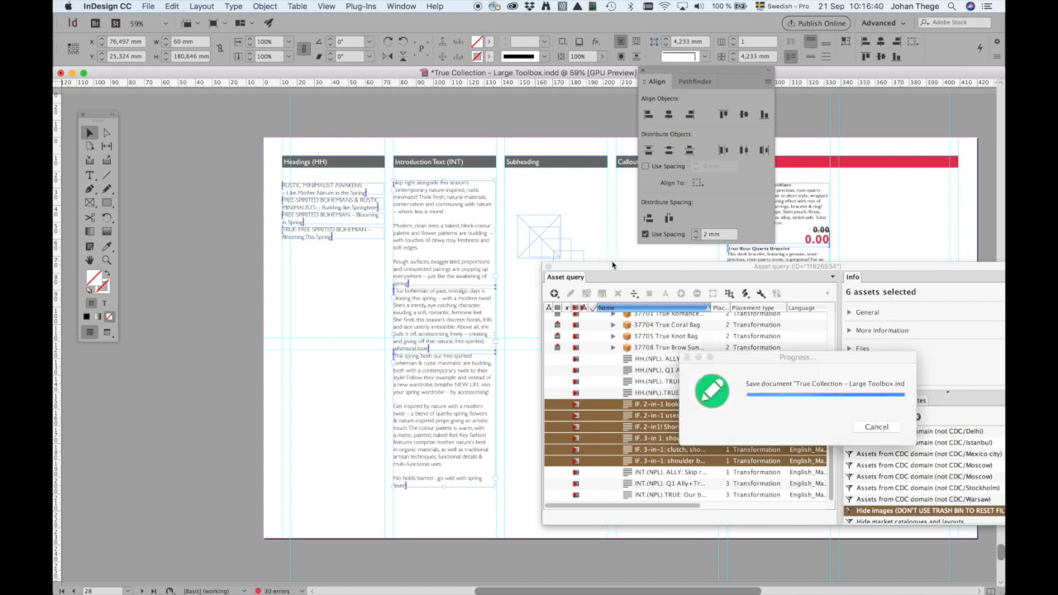
{"action": "left_click_drag", "start_coordinate": [618, 264], "coordinate": [729, 249]}
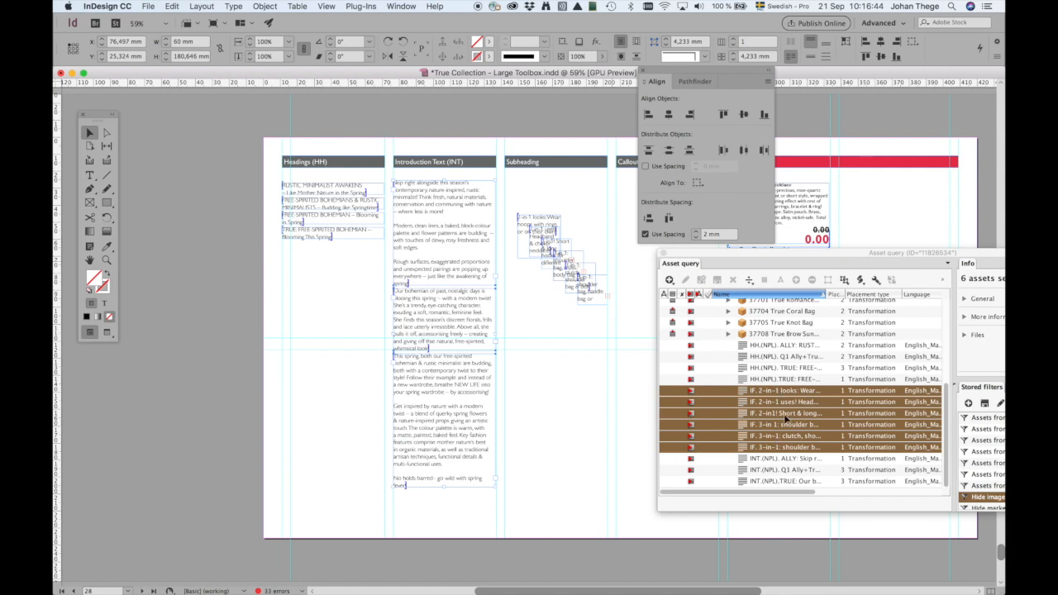
Step: Set the six subheading text frames to 60 mm wide with height-only auto-sizing that grows from the top
{"action": "left_click", "coordinate": [508, 198]}
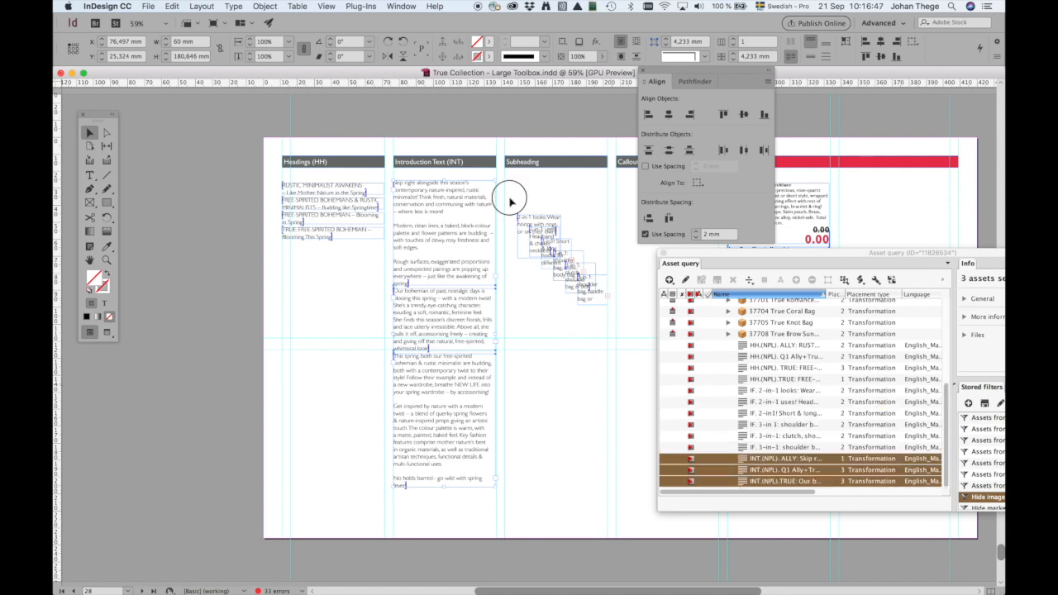
{"action": "left_click_drag", "start_coordinate": [509, 205], "coordinate": [625, 329]}
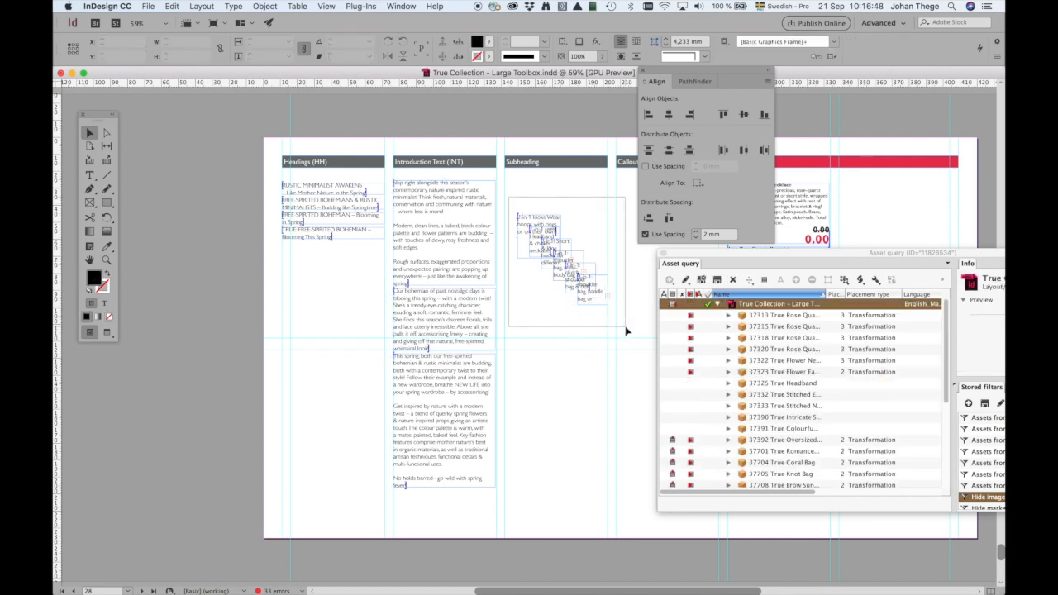
{"action": "key", "text": "super+b"}
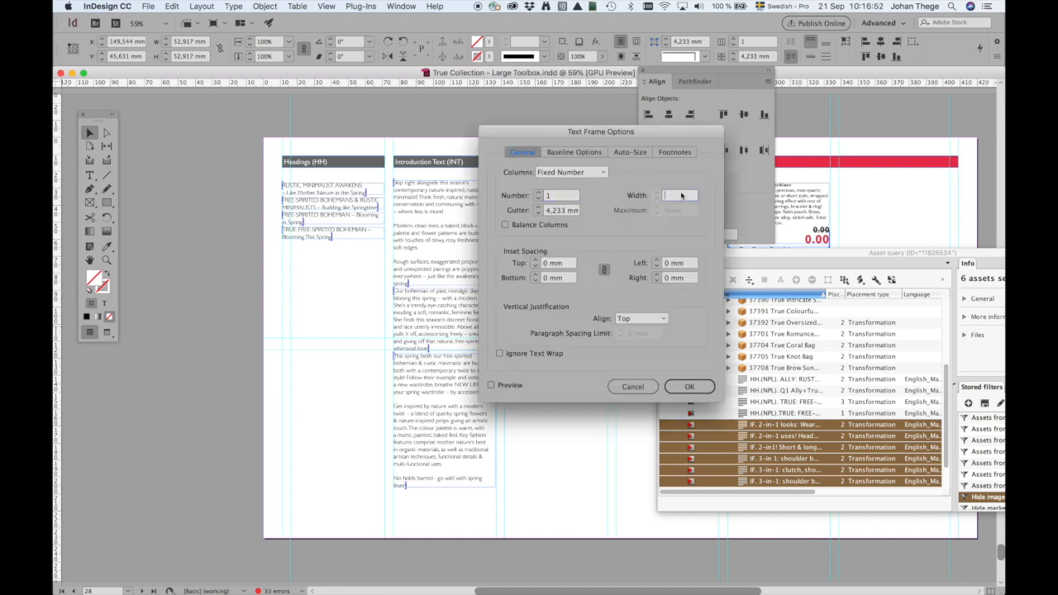
{"action": "left_click", "coordinate": [628, 154]}
{"action": "left_click", "coordinate": [588, 172]}
{"action": "left_click", "coordinate": [571, 196]}
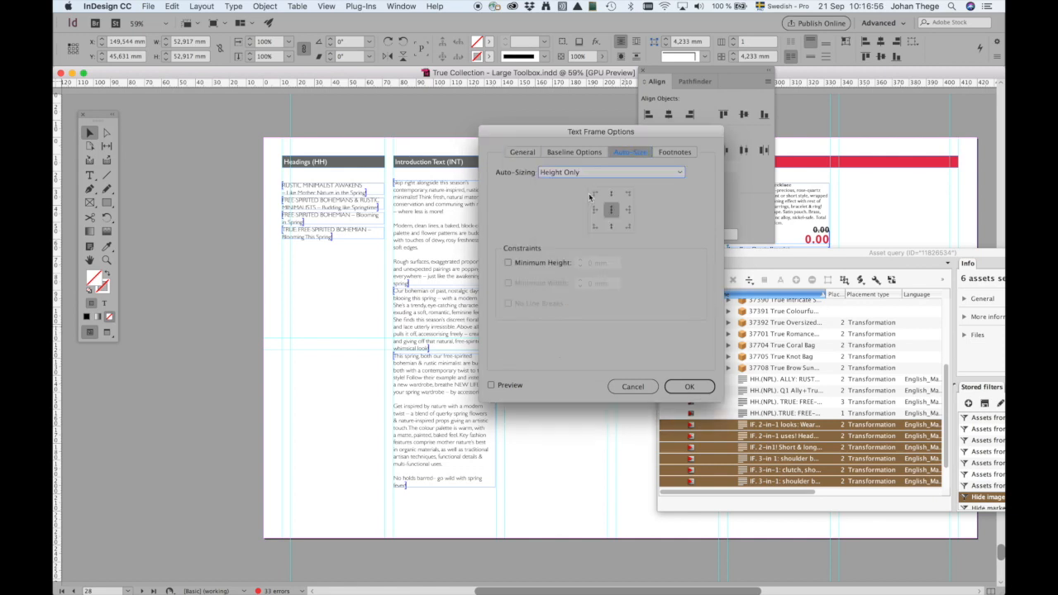
{"action": "left_click", "coordinate": [694, 390]}
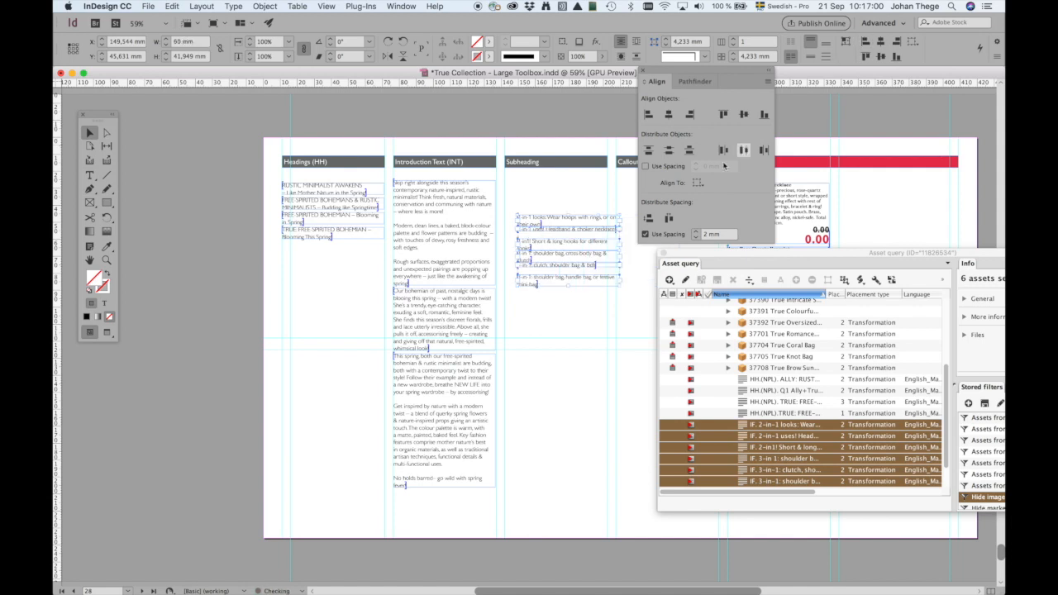
Step: Distribute the six subheading frames vertically with 2 mm spacing and move the stack to the guides below the Subheading header
{"action": "left_click", "coordinate": [648, 218]}
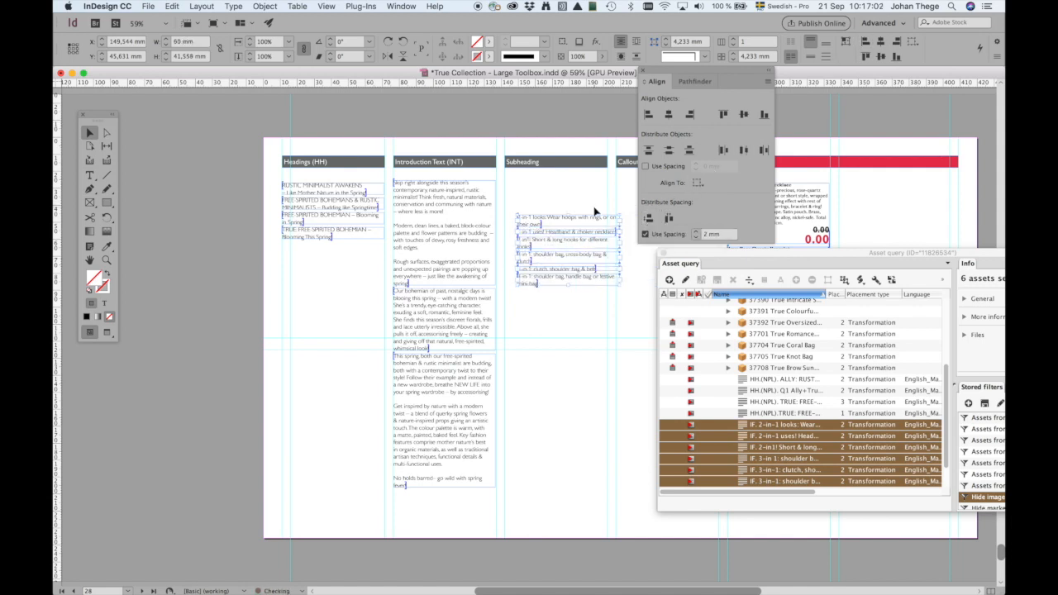
{"action": "left_click_drag", "start_coordinate": [582, 216], "coordinate": [561, 164]}
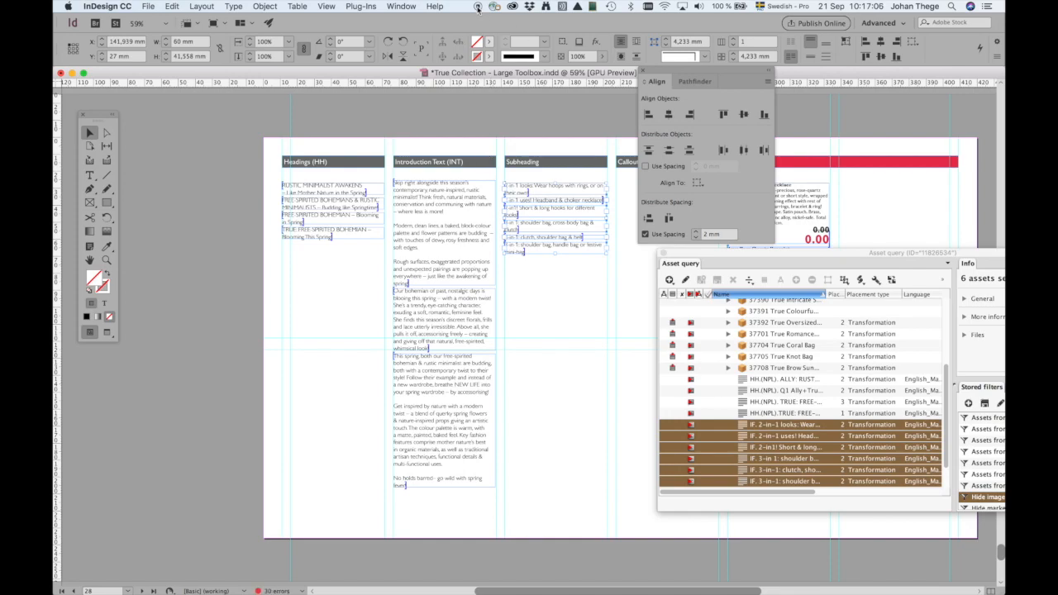